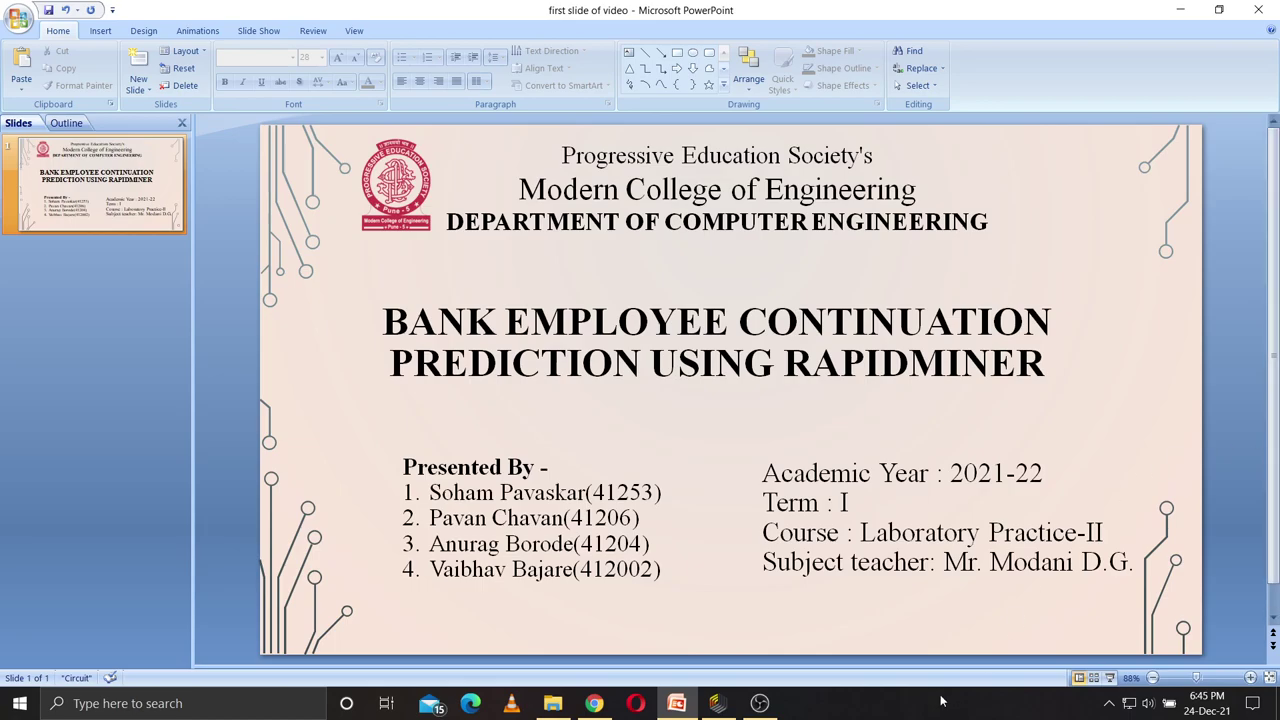
- Bring RapidMiner Studio to the front over the PowerPoint title slide
click(717, 703)
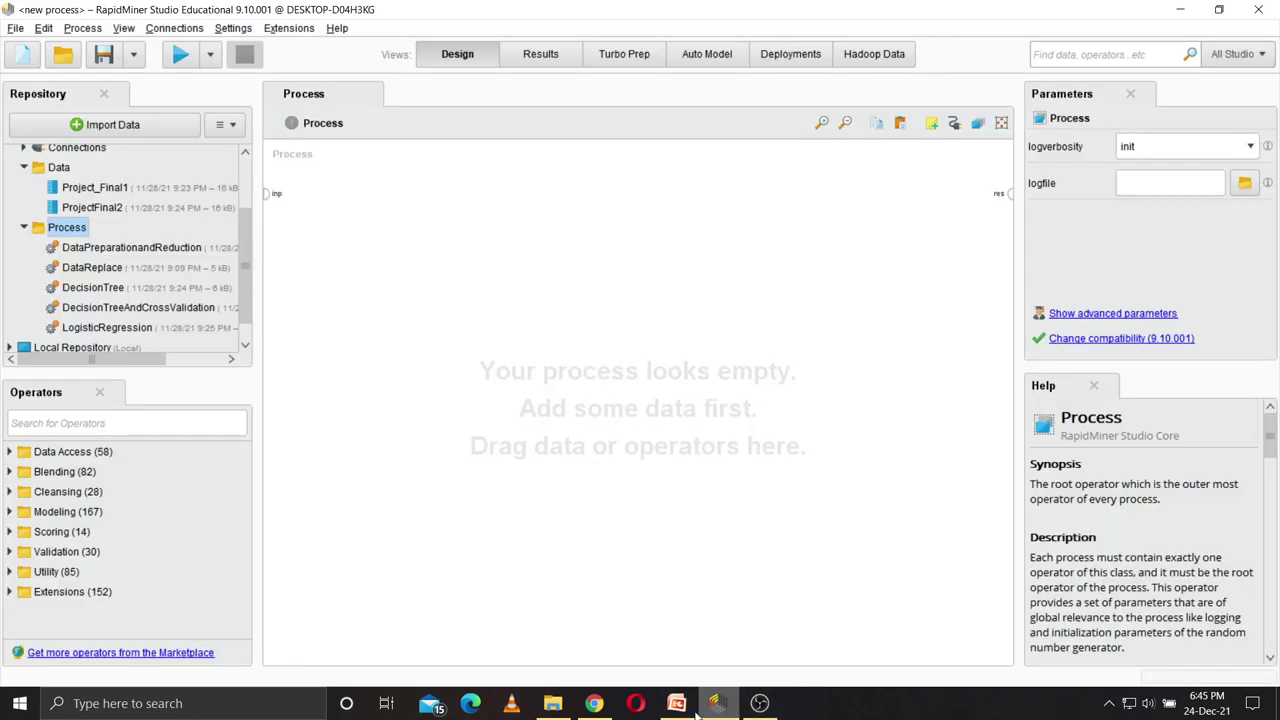
double_click(152, 193)
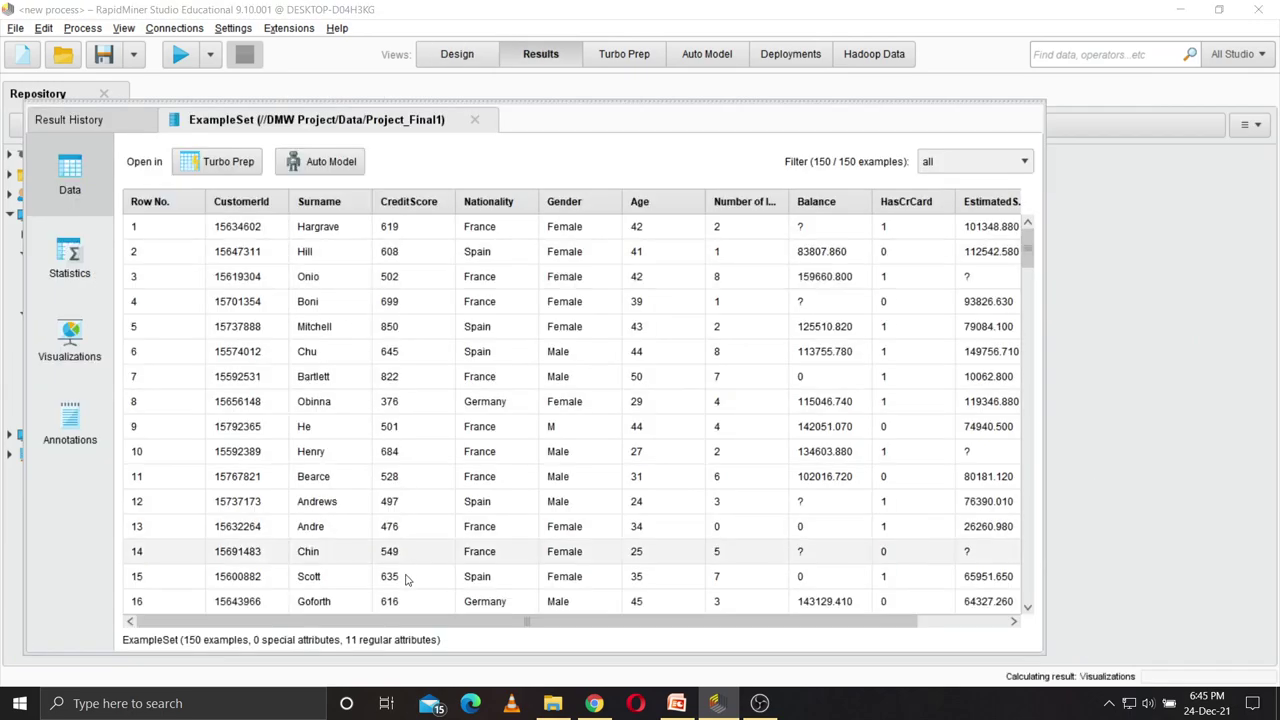
drag(541, 621, 501, 648)
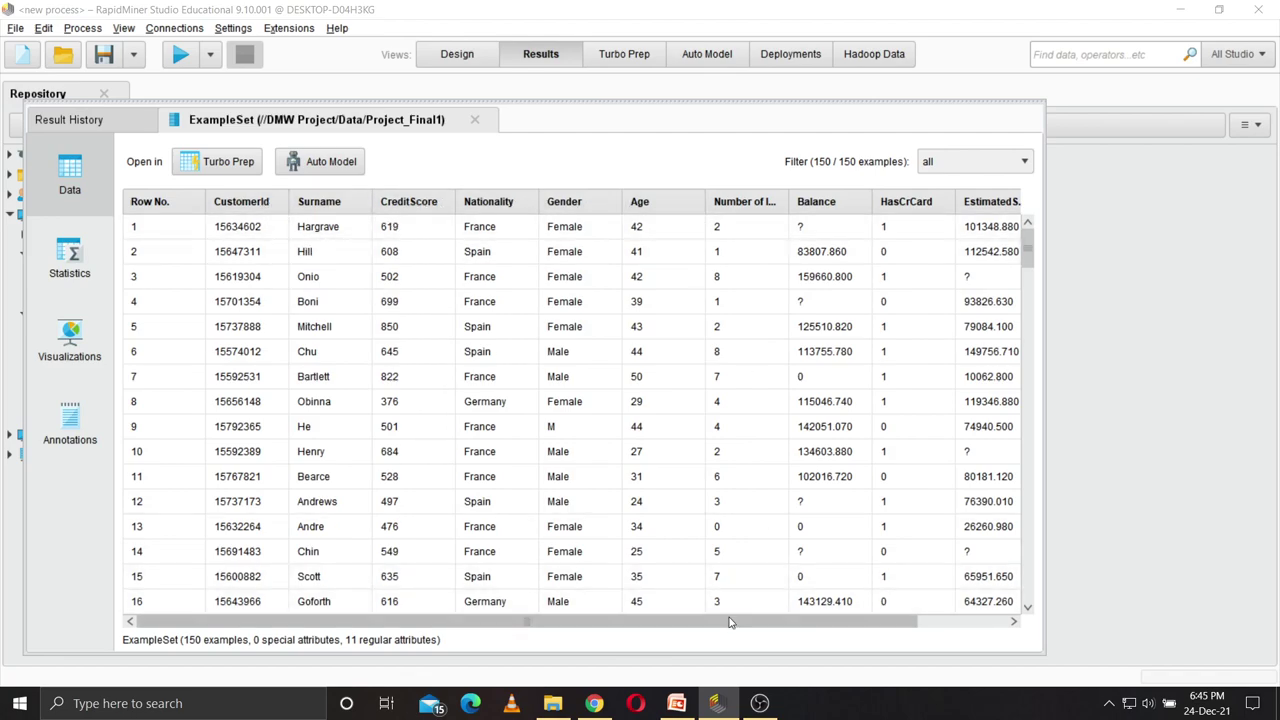
drag(732, 621, 820, 621)
drag(688, 201, 710, 201)
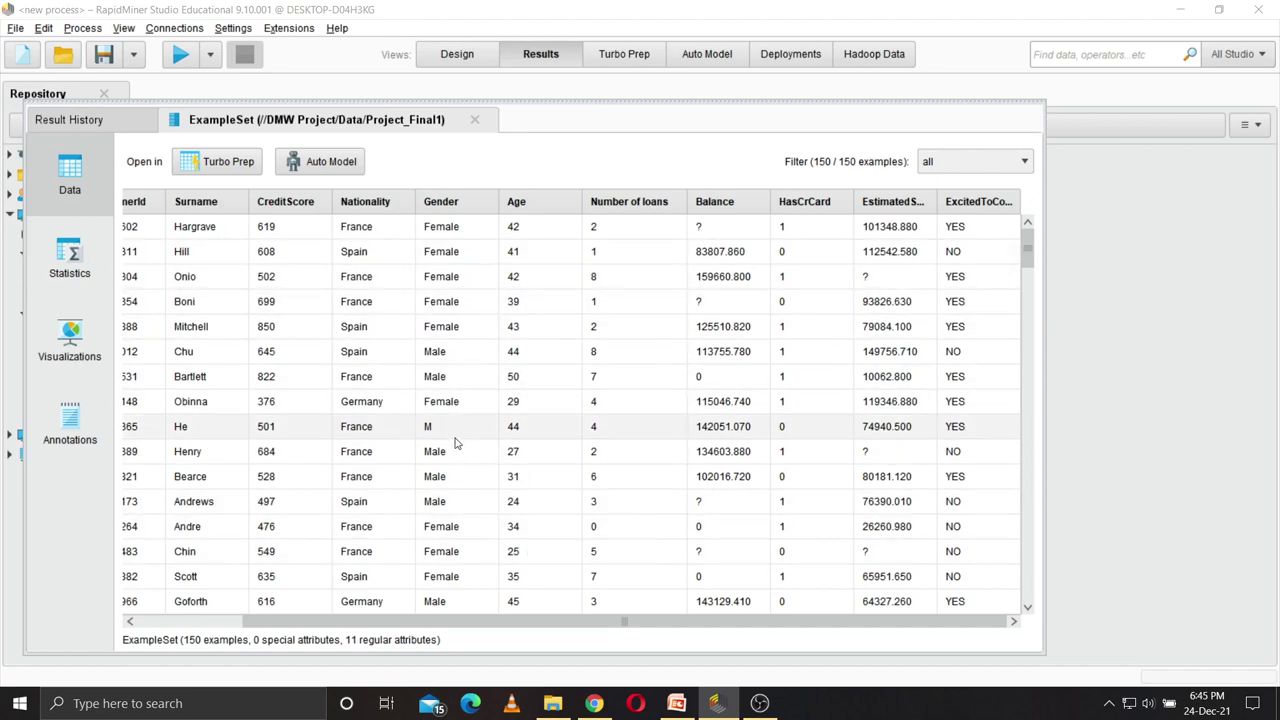
scroll(457, 470, down, 2)
scroll(453, 540, down, 1)
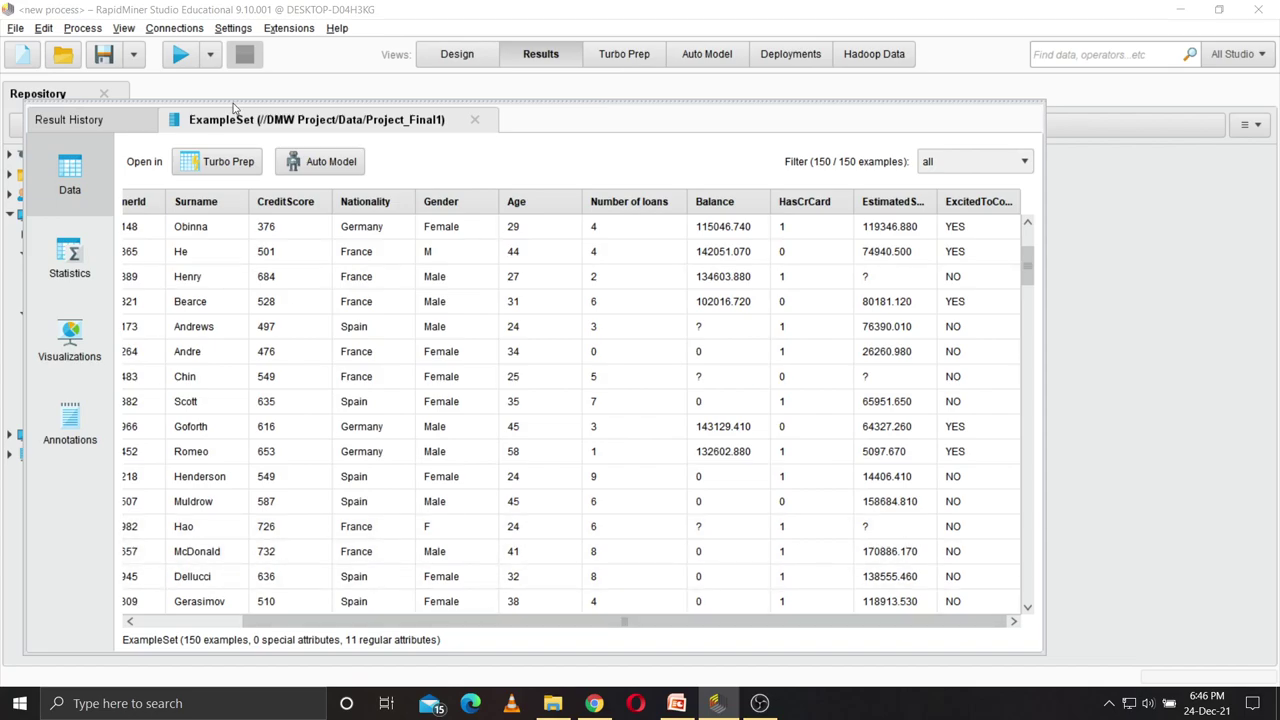
click(493, 60)
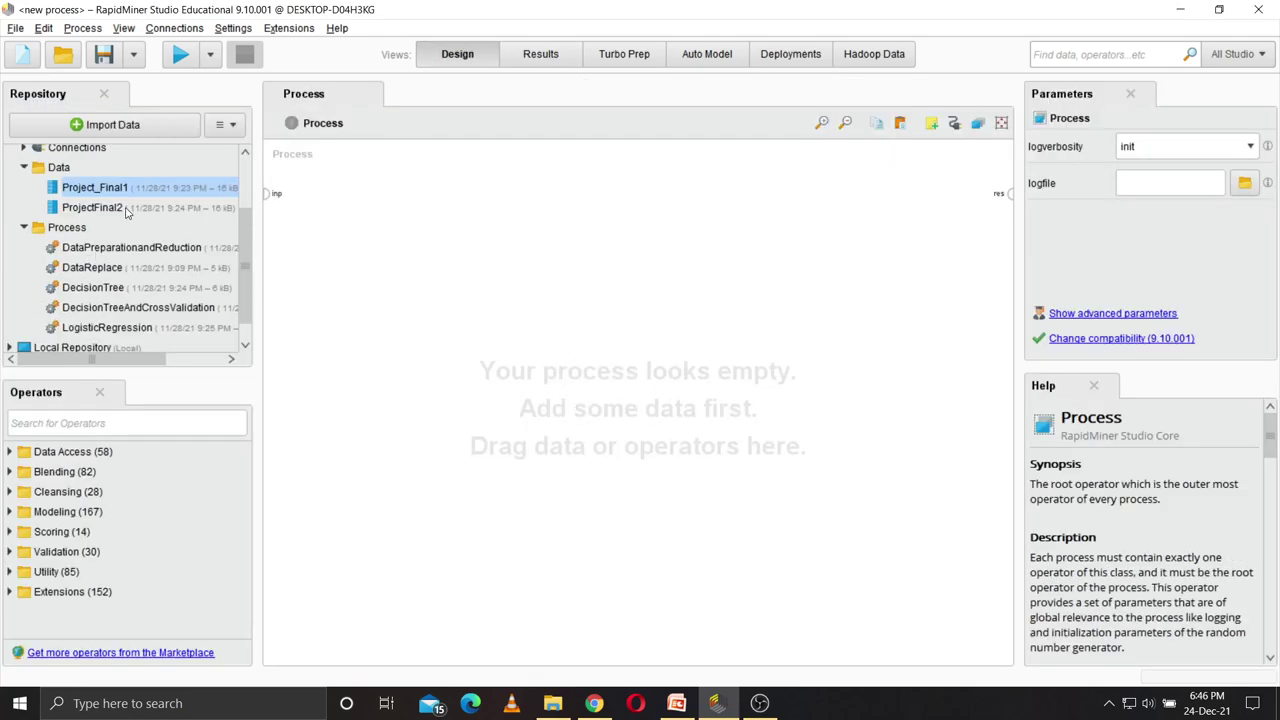
- Open DataReplace and review the Replace, Replace (2) (F to Female), Declare Missing Value and Replace Missing Values settings
double_click(118, 268)
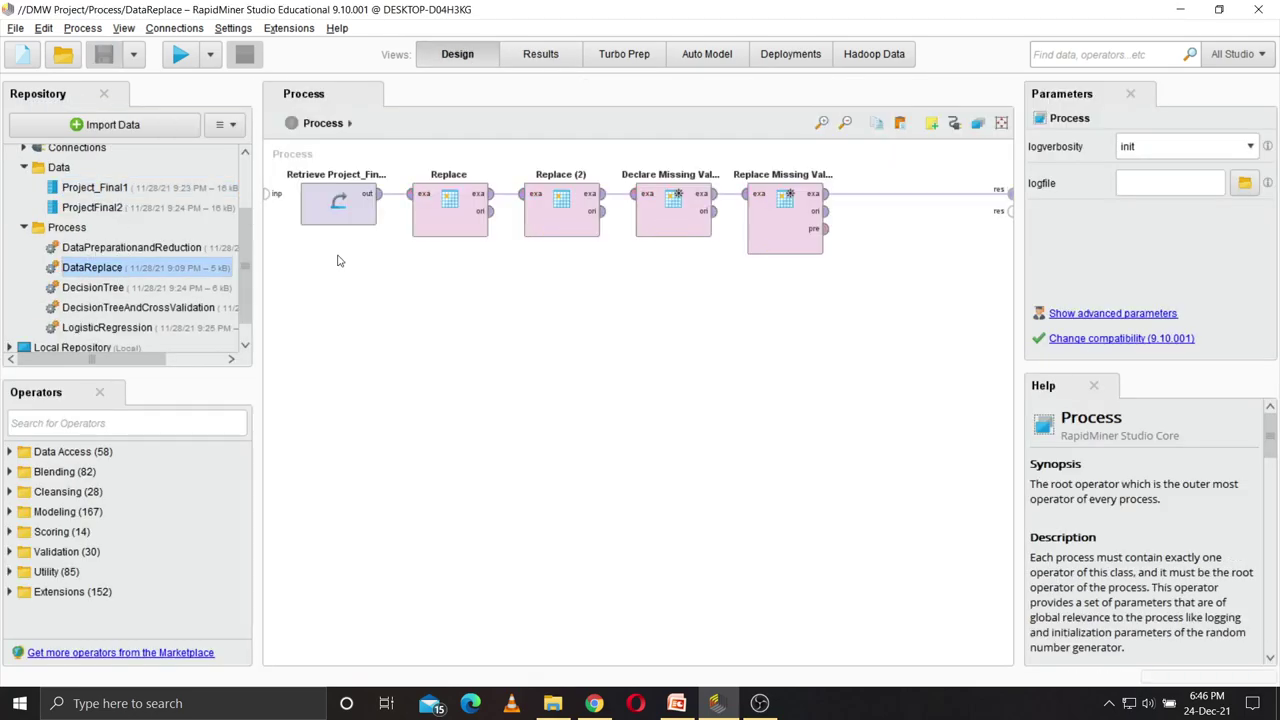
click(448, 218)
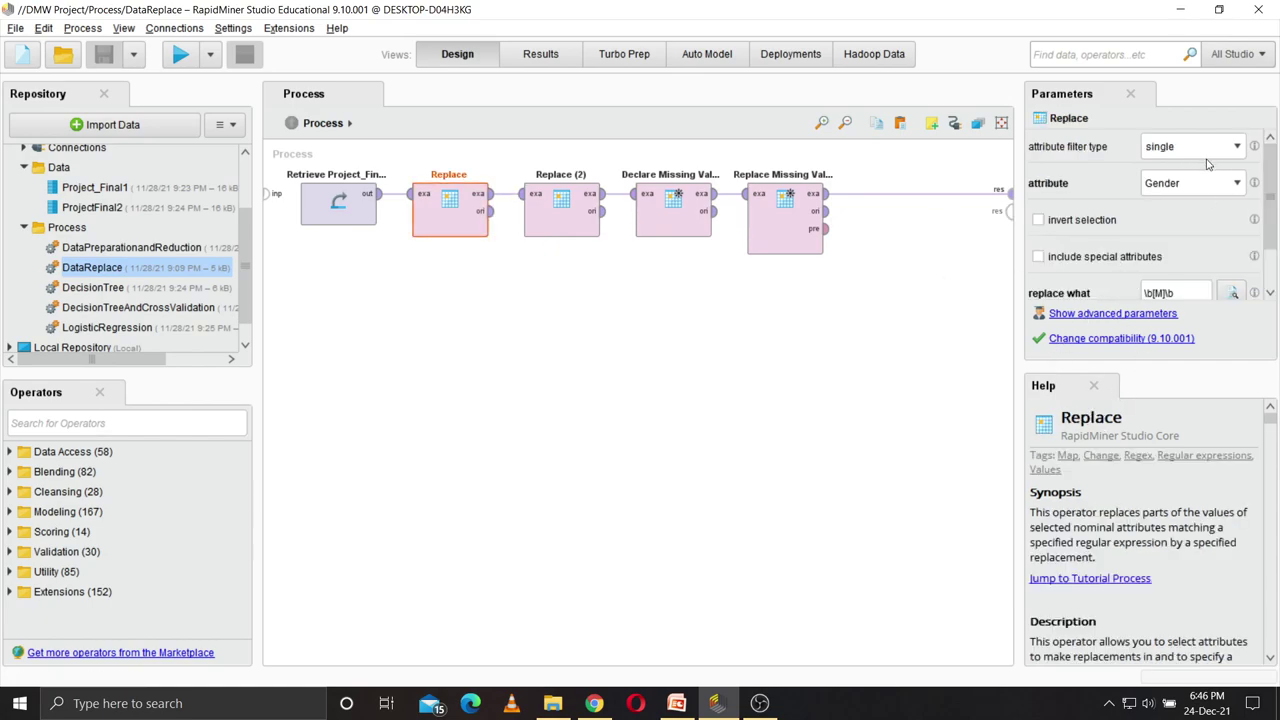
scroll(1205, 274, down, 1)
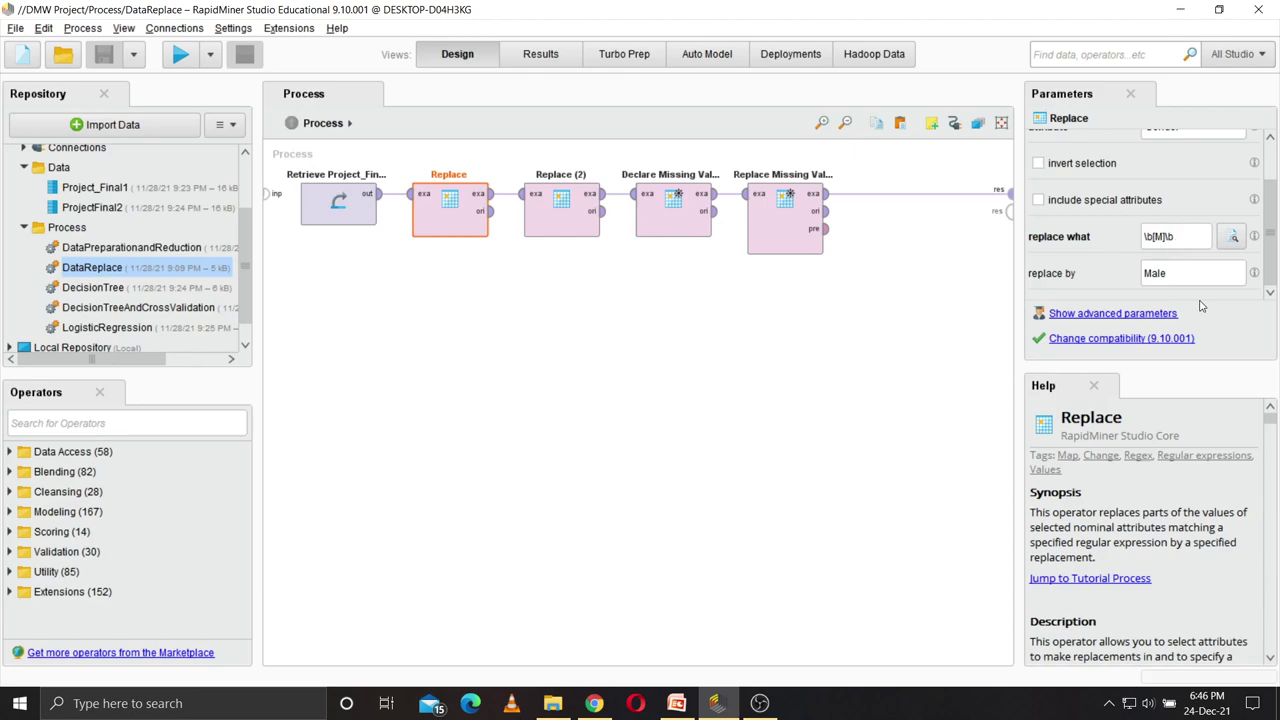
click(562, 215)
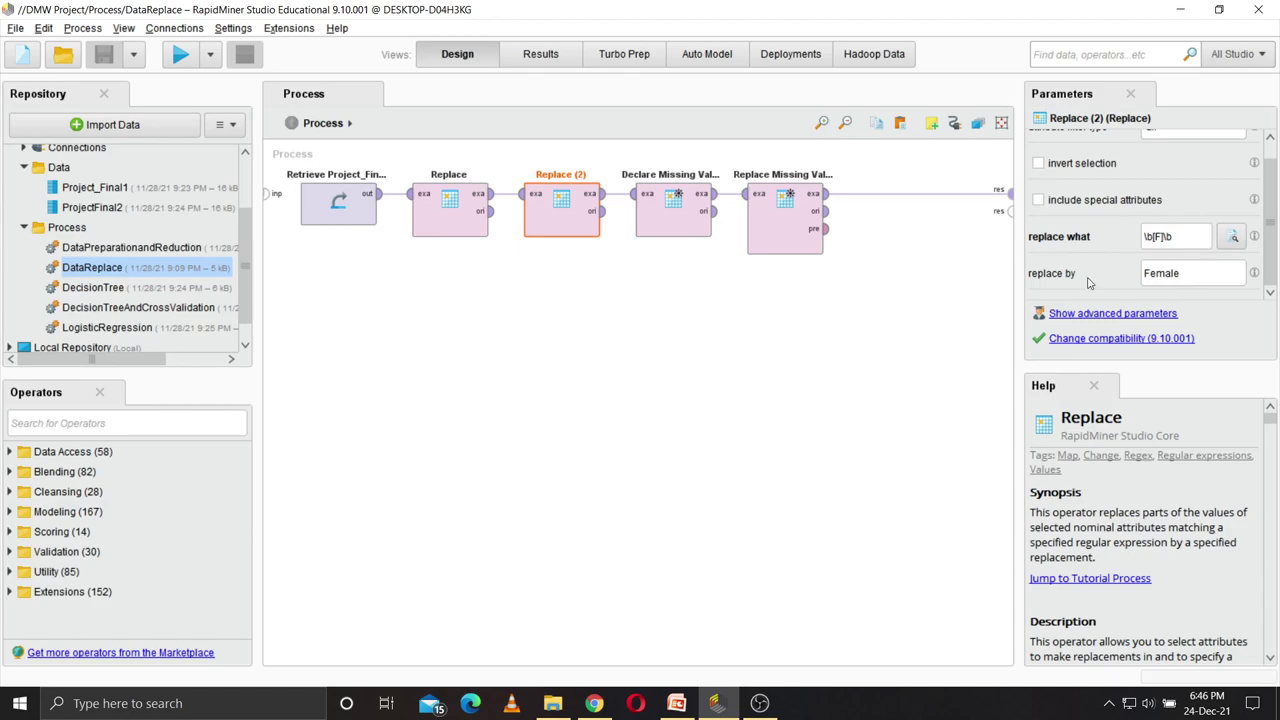
click(672, 215)
click(1197, 162)
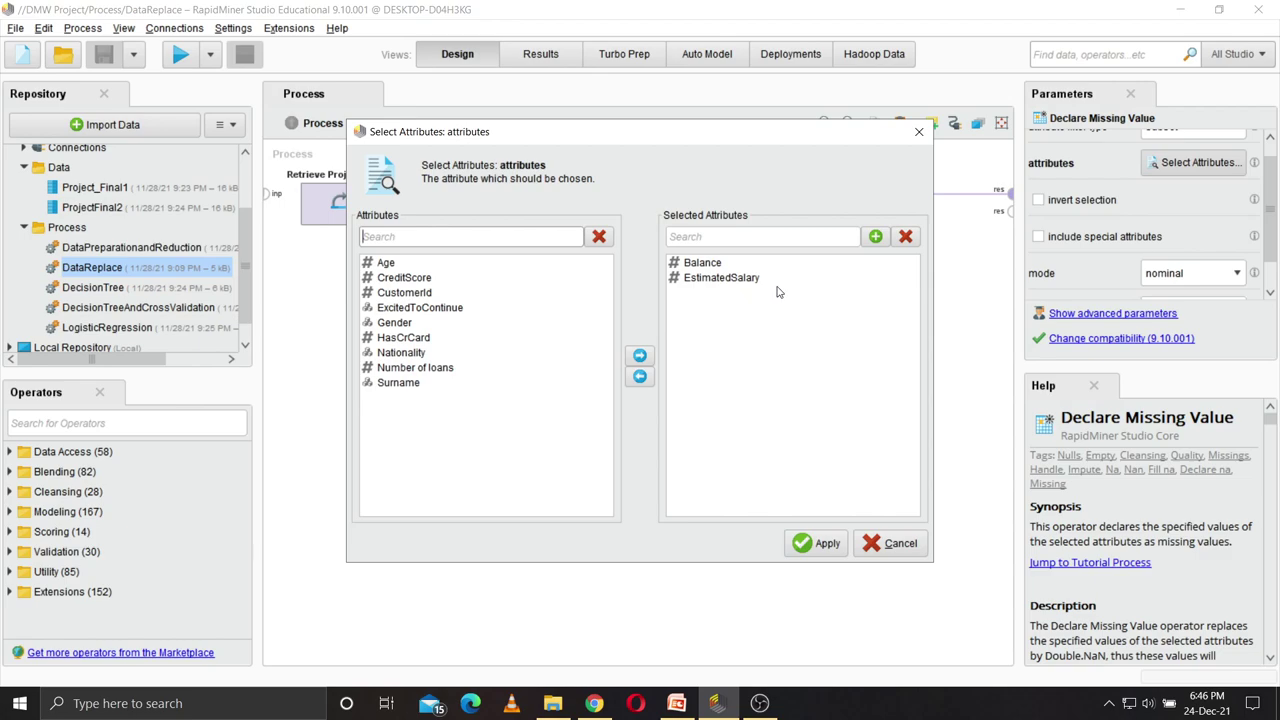
click(919, 132)
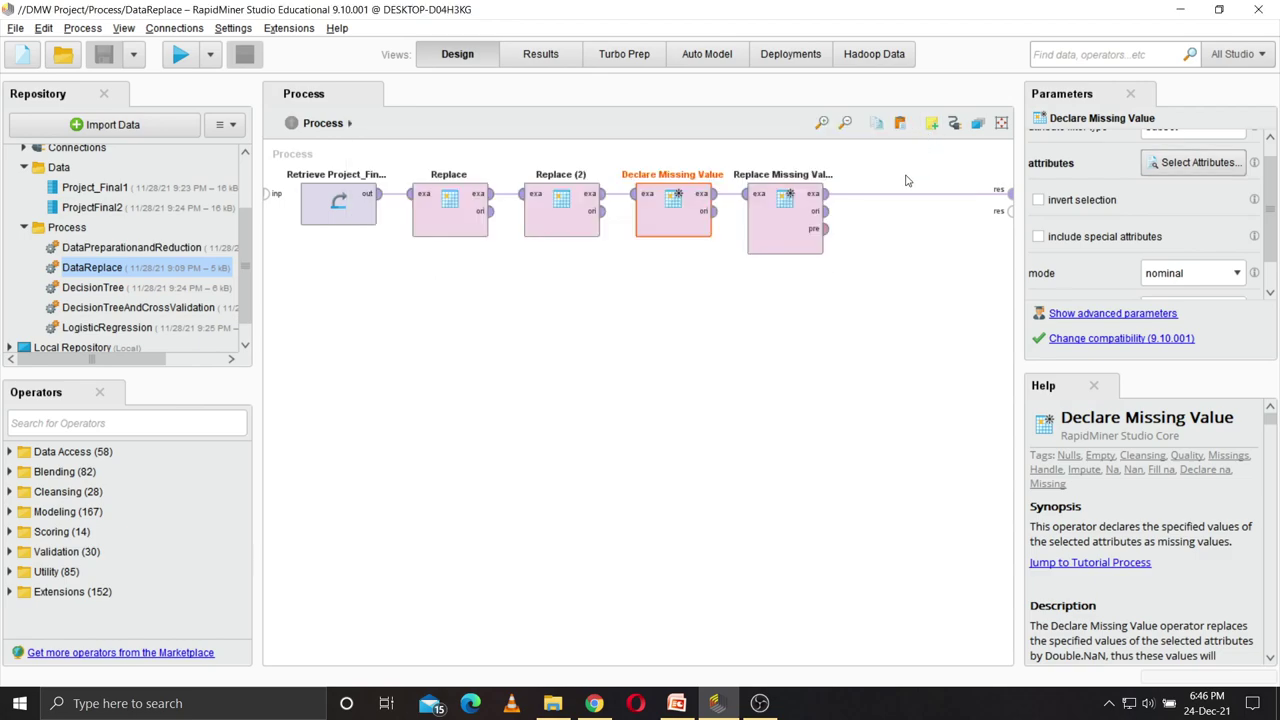
click(768, 232)
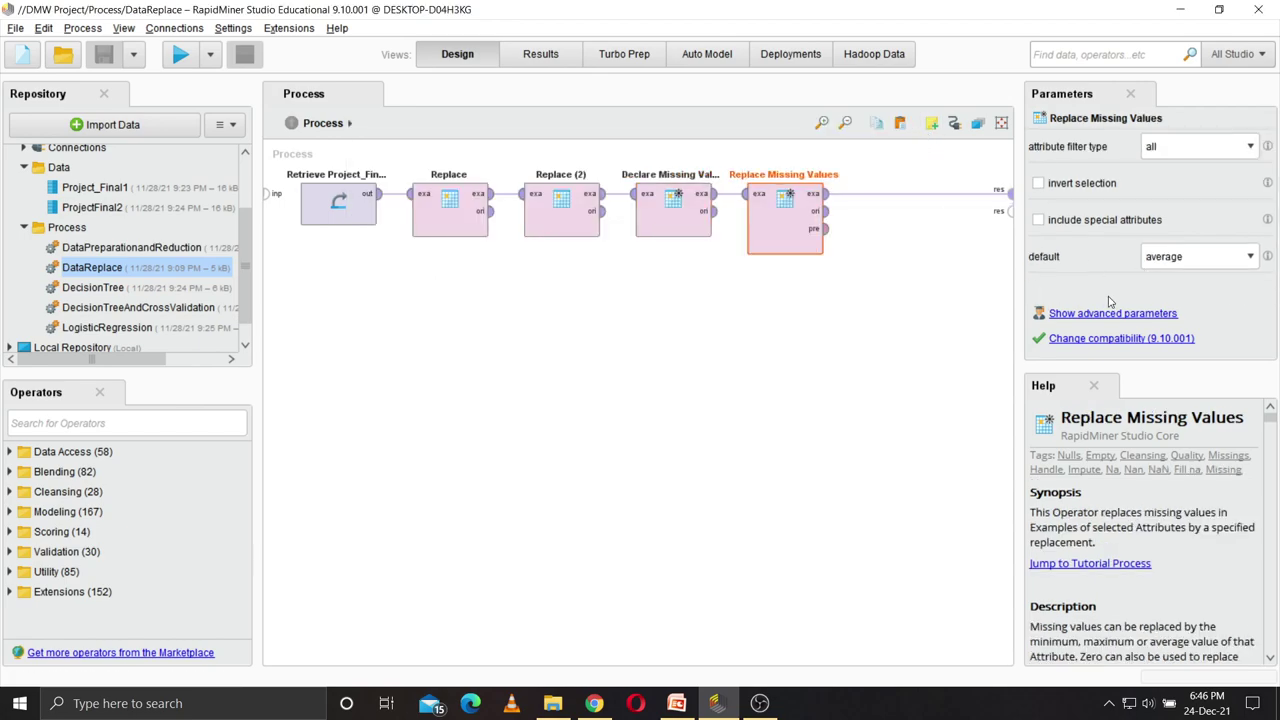
- View the cleaned ProjectFinal2 data set, then go back to the process design
double_click(95, 208)
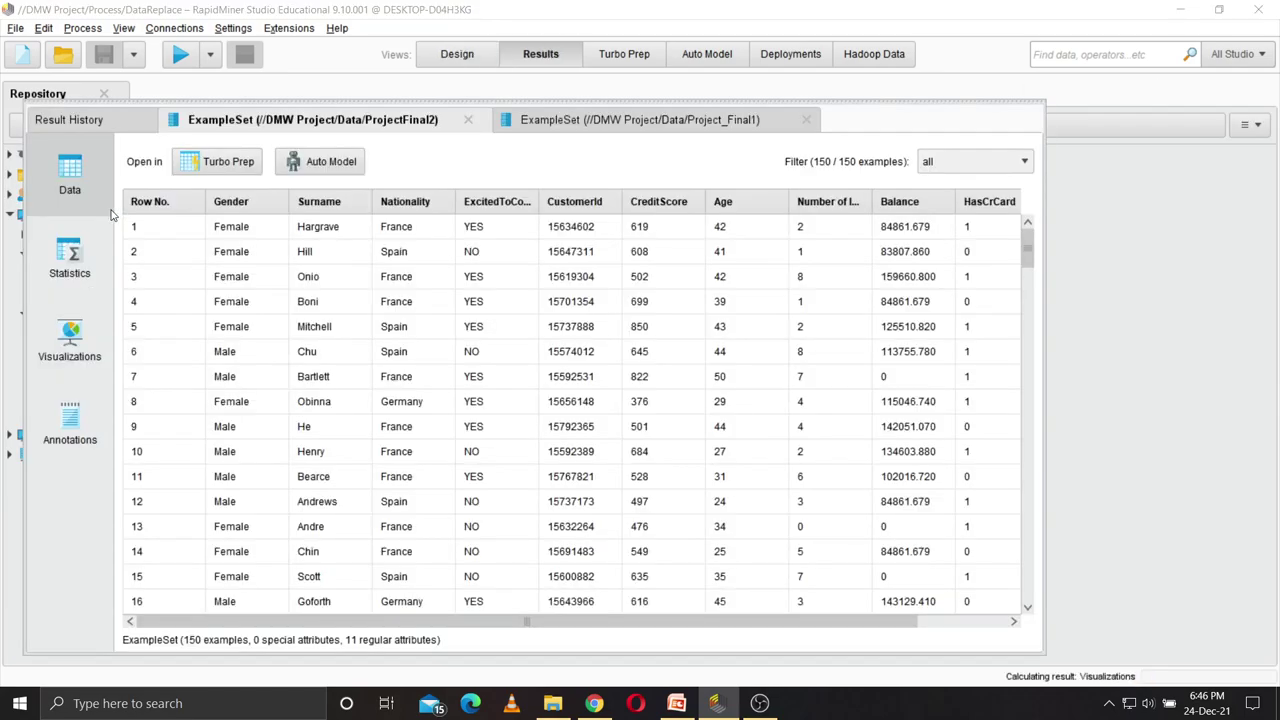
scroll(638, 376, up, 1)
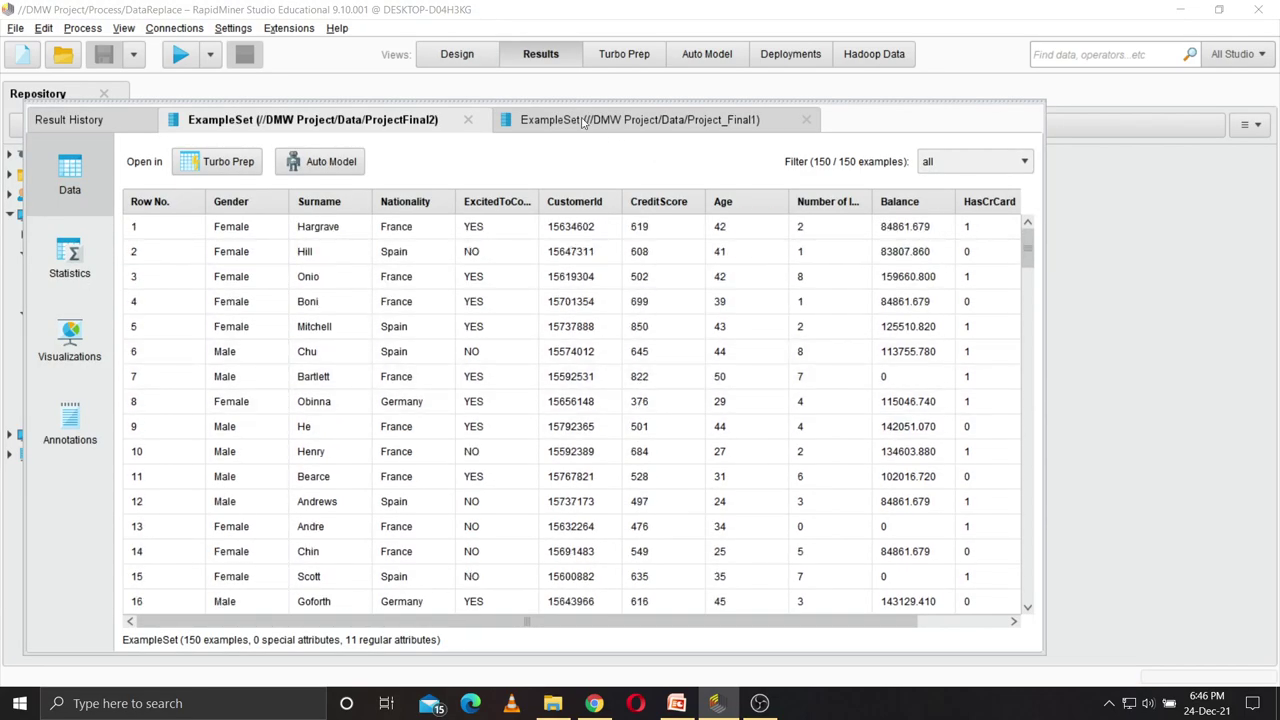
click(462, 56)
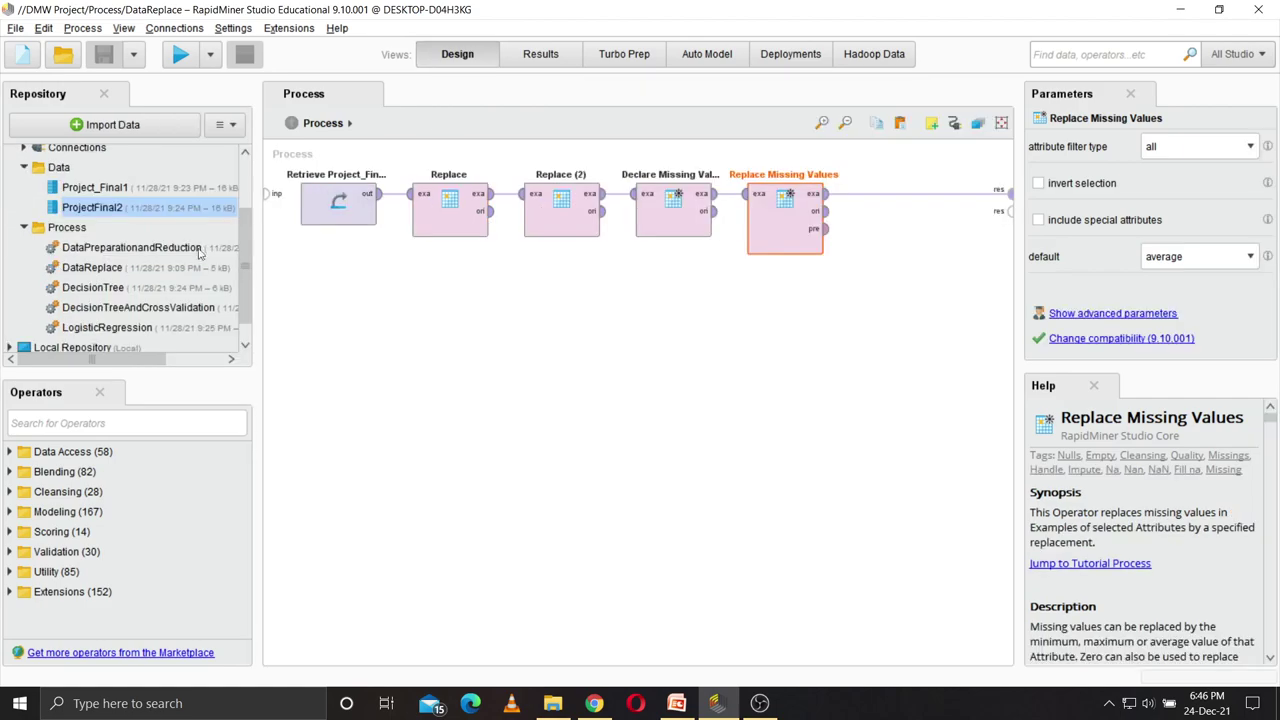
scroll(125, 273, down, 1)
- Open LogisticRegression and review Select Attributes, Nominal to Numerical, Select Attributes (2) and the ExcitedToContinue label in Set Role
double_click(140, 304)
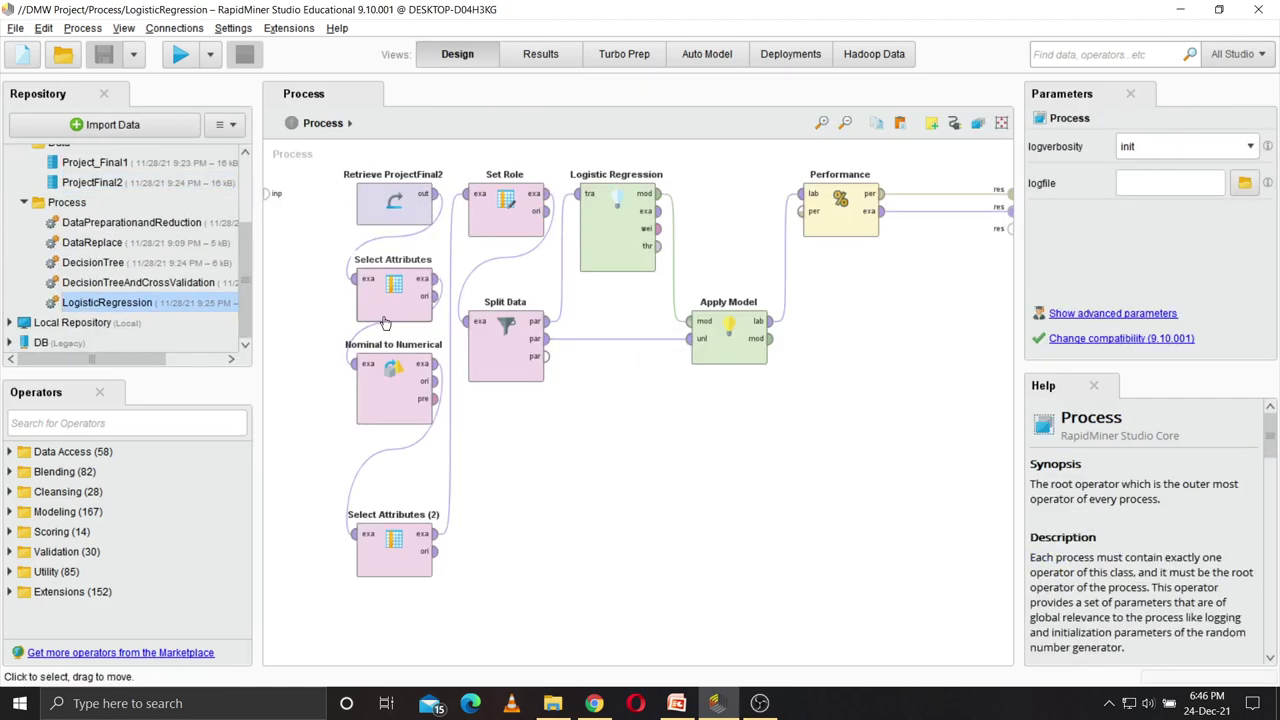
click(390, 313)
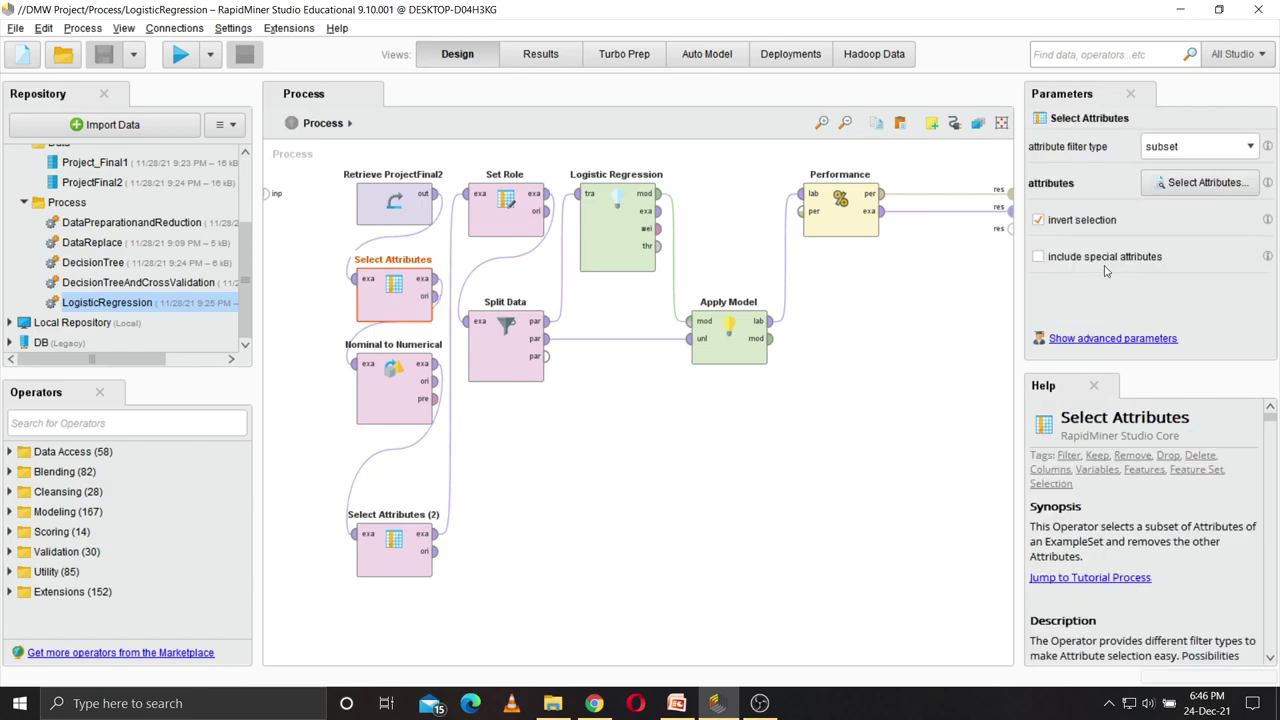
click(1190, 182)
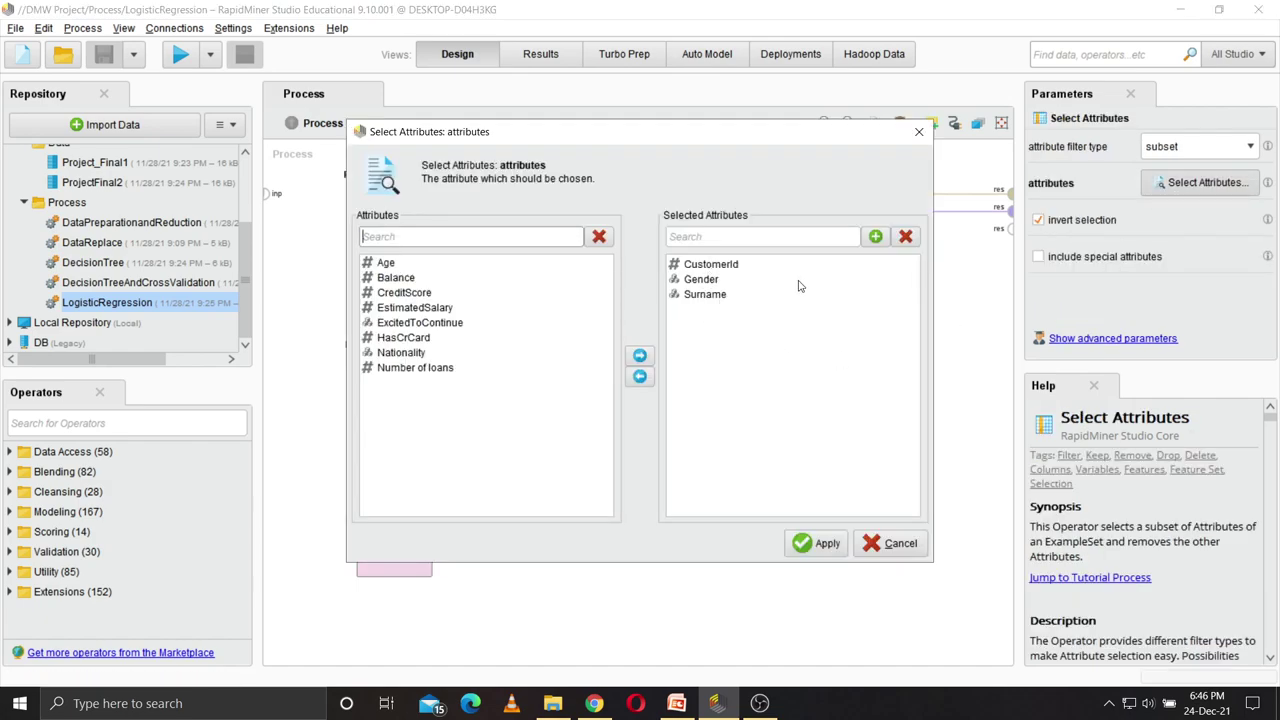
click(920, 133)
click(394, 390)
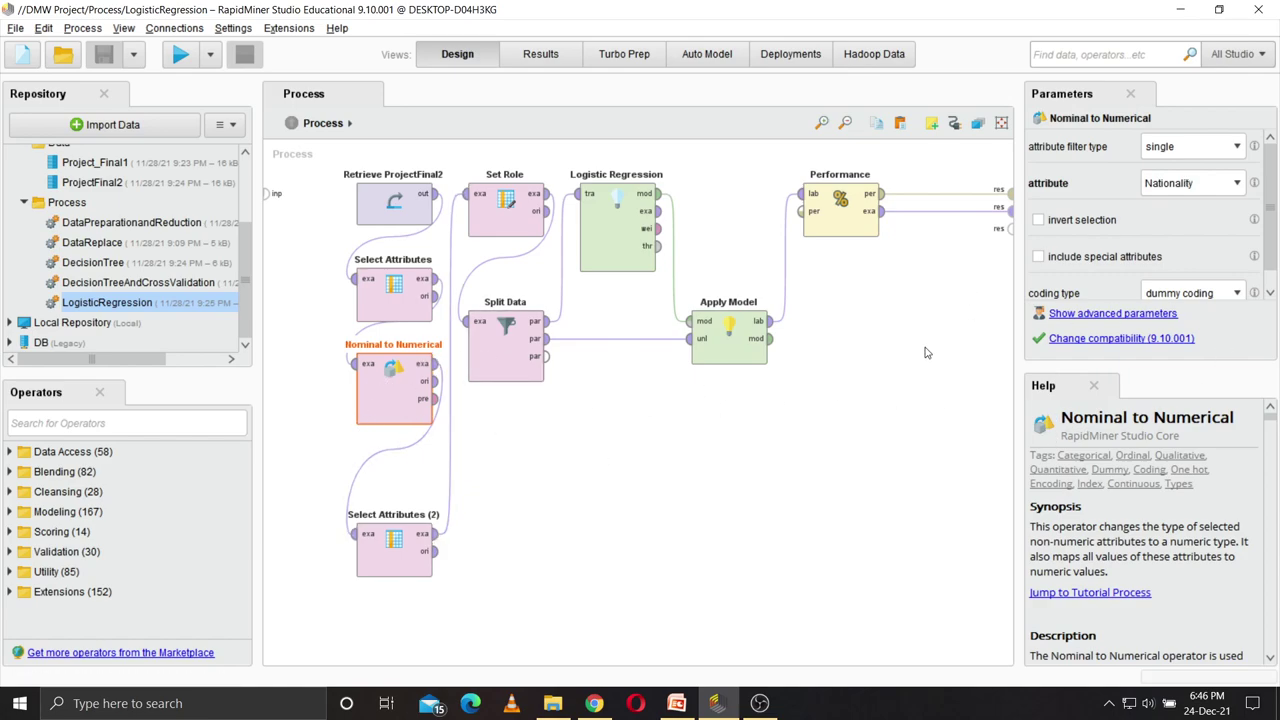
click(381, 553)
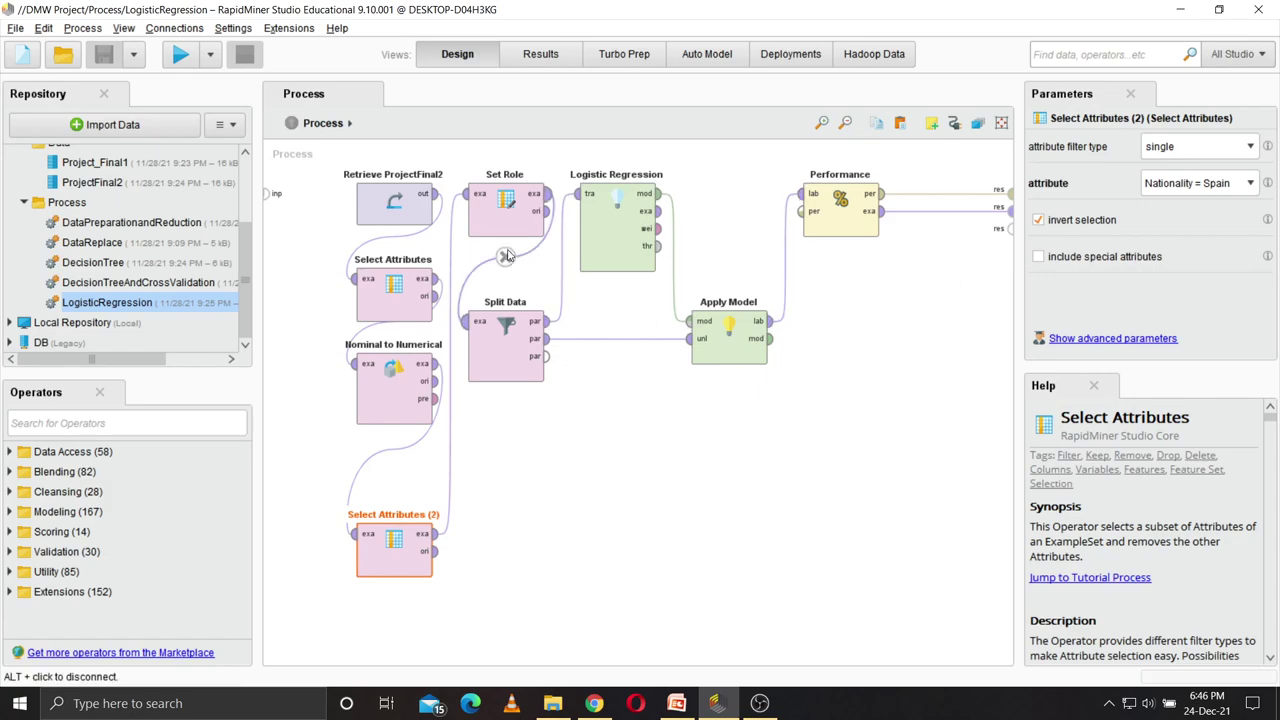
click(505, 220)
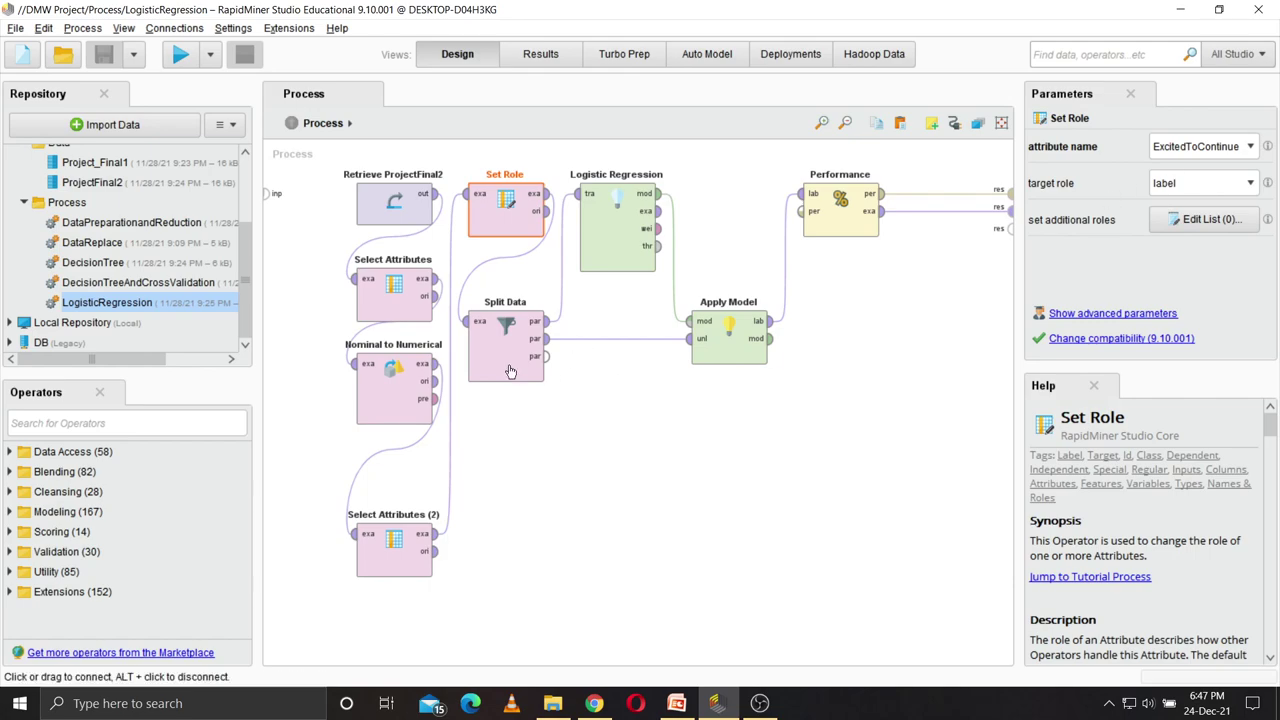
click(507, 330)
click(1176, 151)
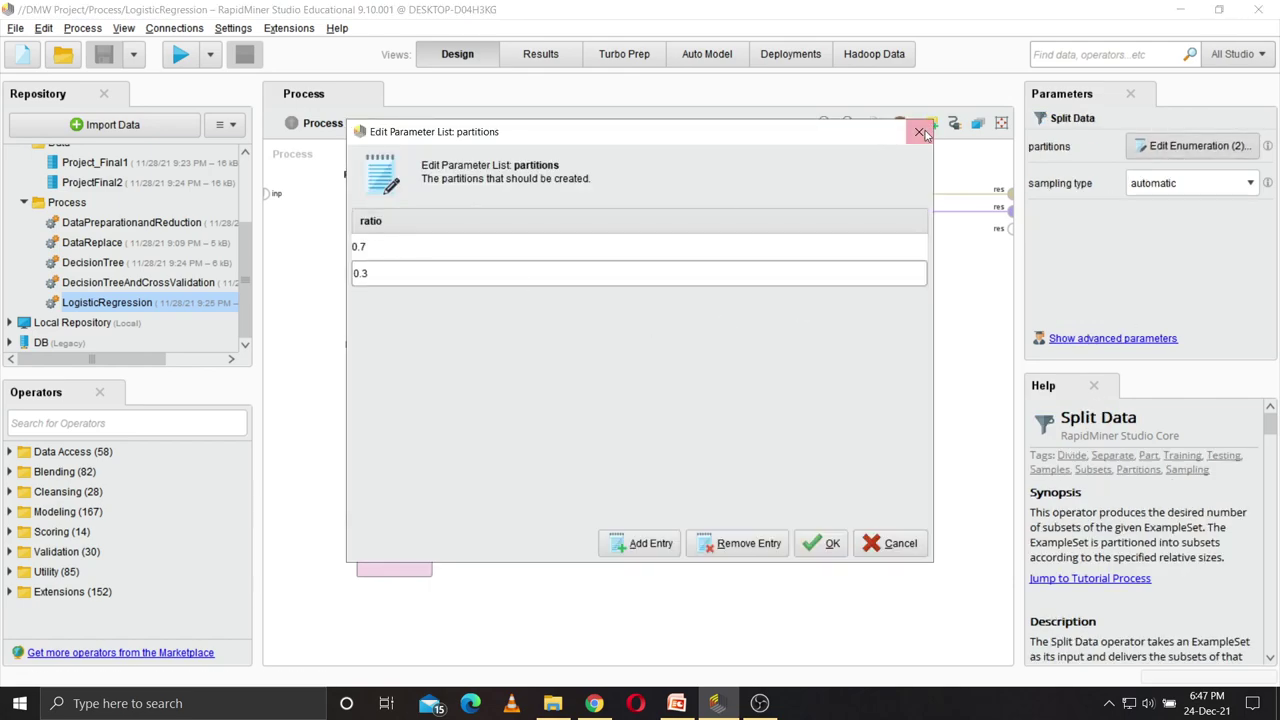
click(919, 131)
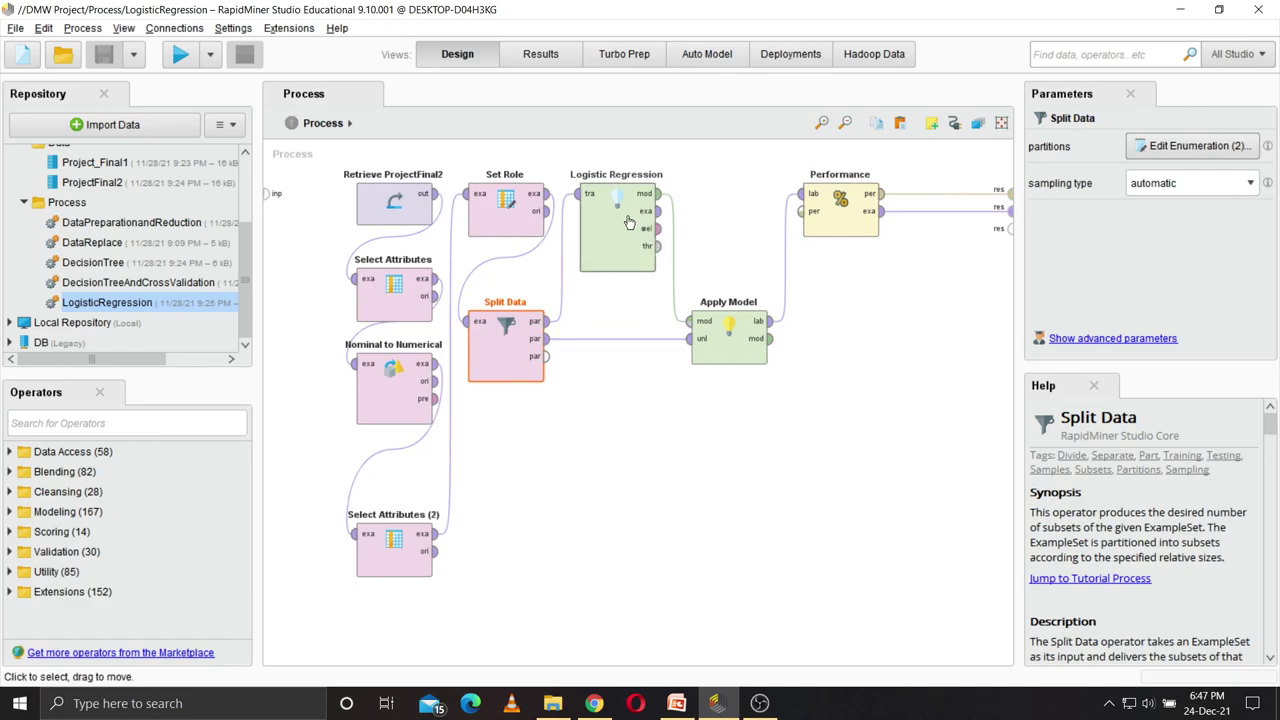
click(728, 354)
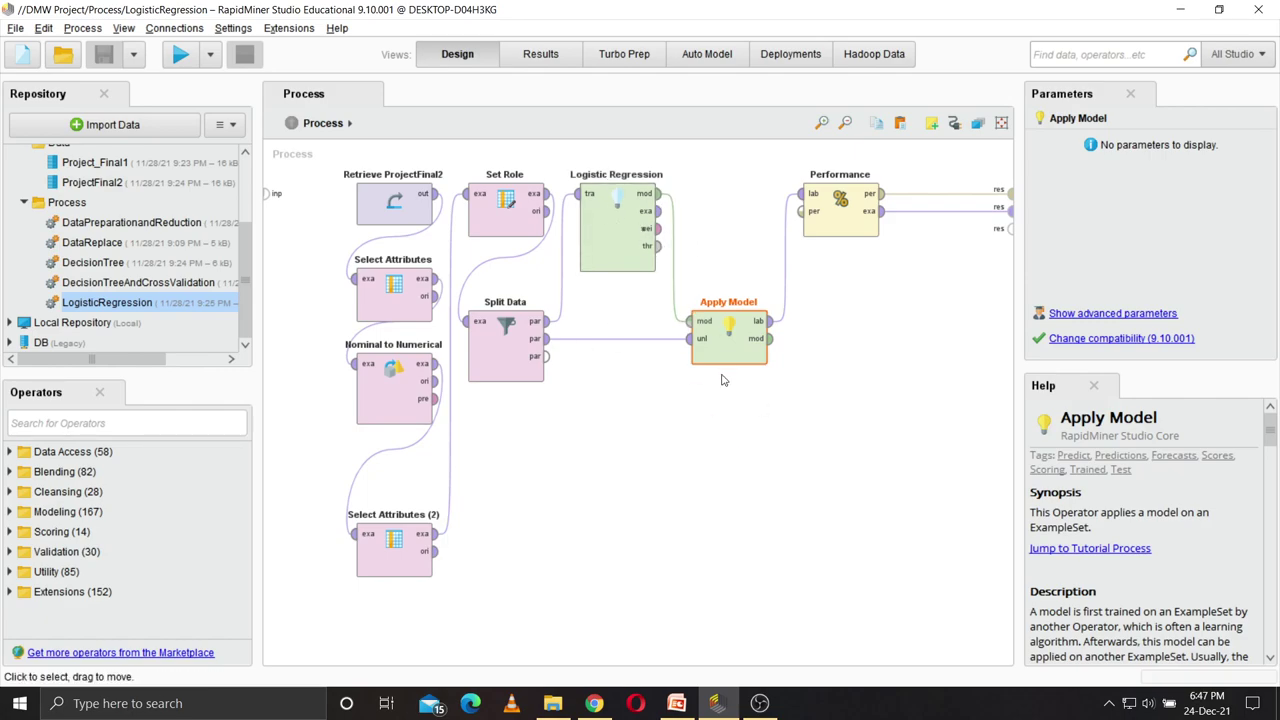
click(845, 203)
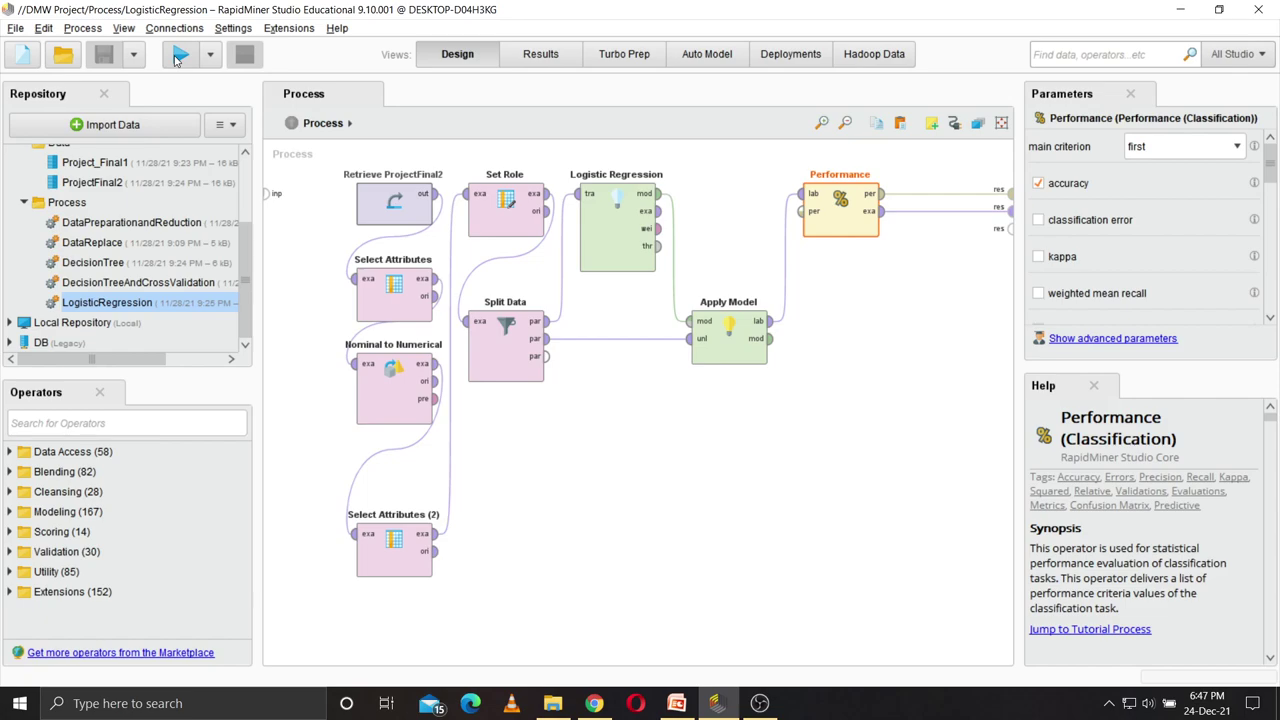
- Run the logistic regression process and view its accuracy confusion matrix
click(178, 59)
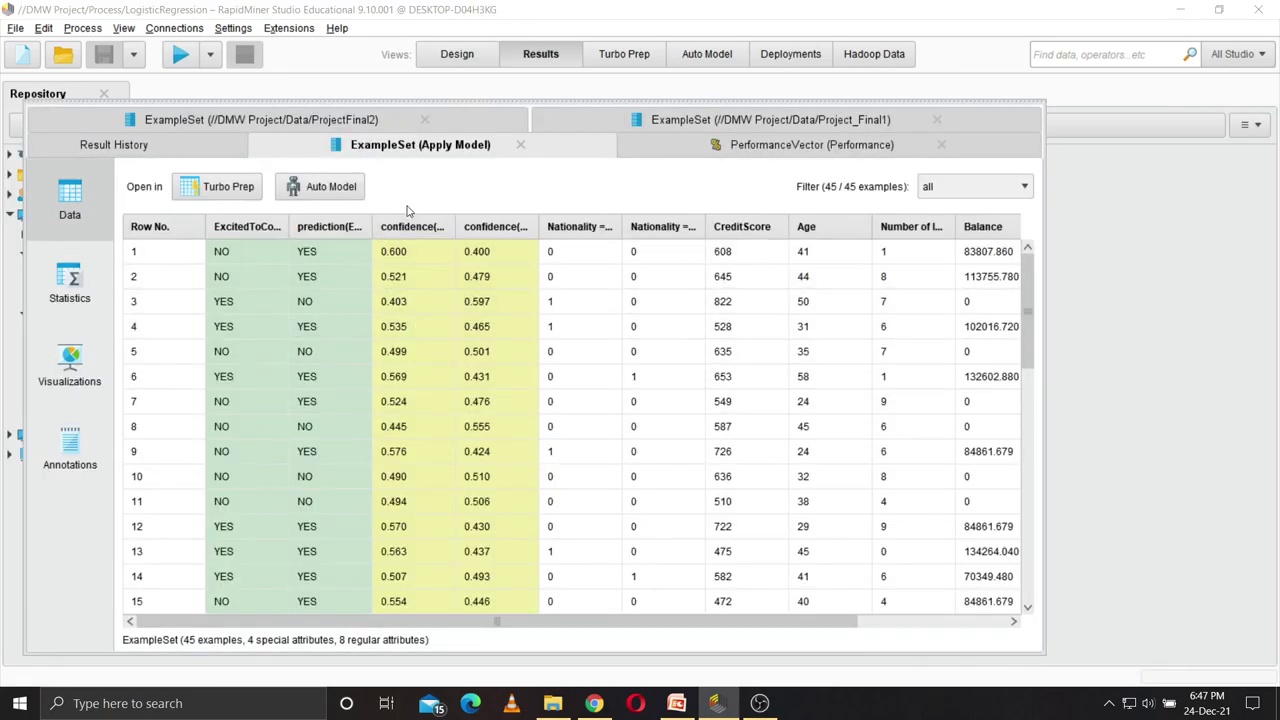
click(695, 152)
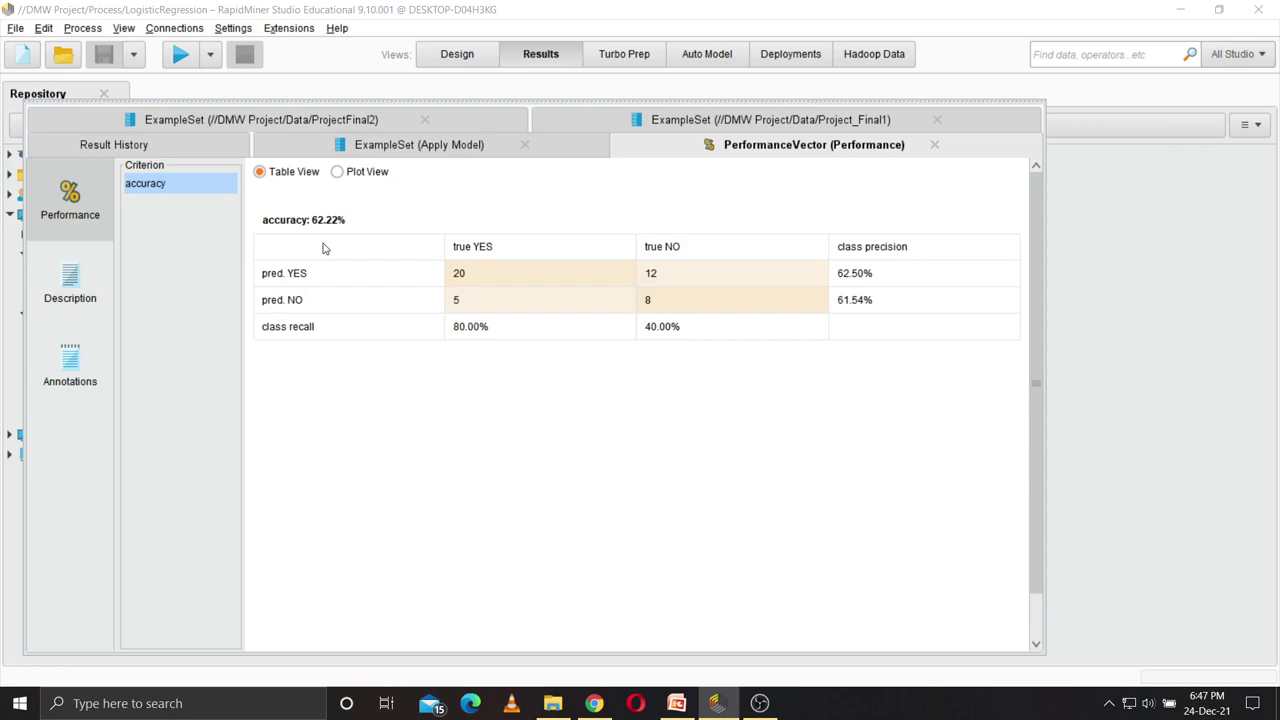
click(456, 57)
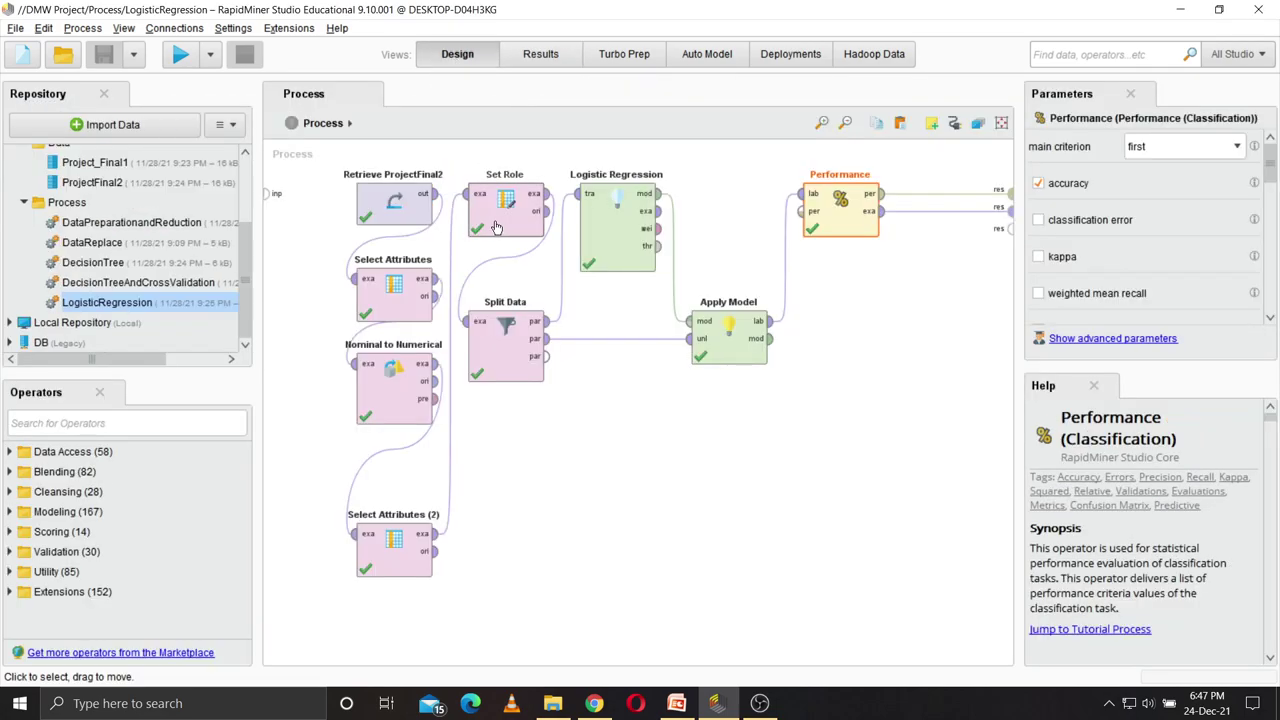
click(540, 54)
- Widen the prediction, ExcitedToContinue and confidence columns in the Apply Model example set
click(438, 146)
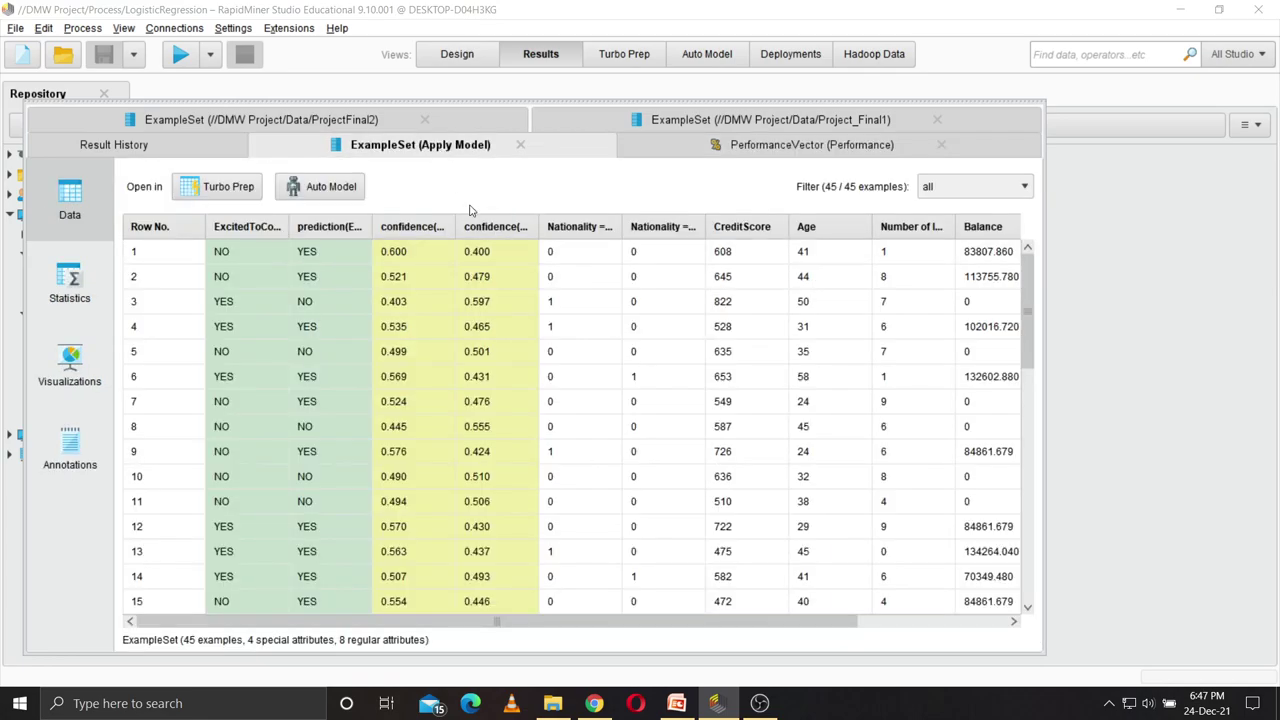
drag(372, 226, 435, 226)
drag(291, 226, 332, 226)
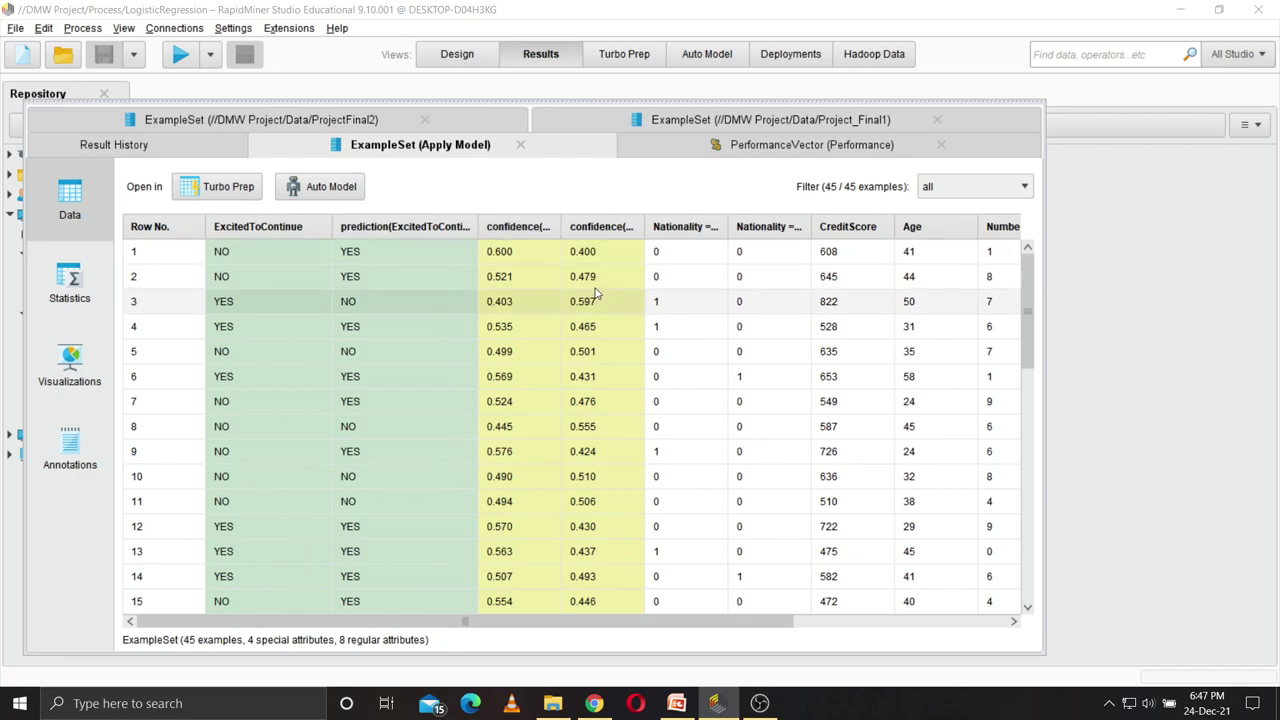
mouse_move(600, 226)
mouse_down()
mouse_move(642, 228)
mouse_move(567, 240)
mouse_move(589, 228)
mouse_up()
drag(672, 228, 703, 228)
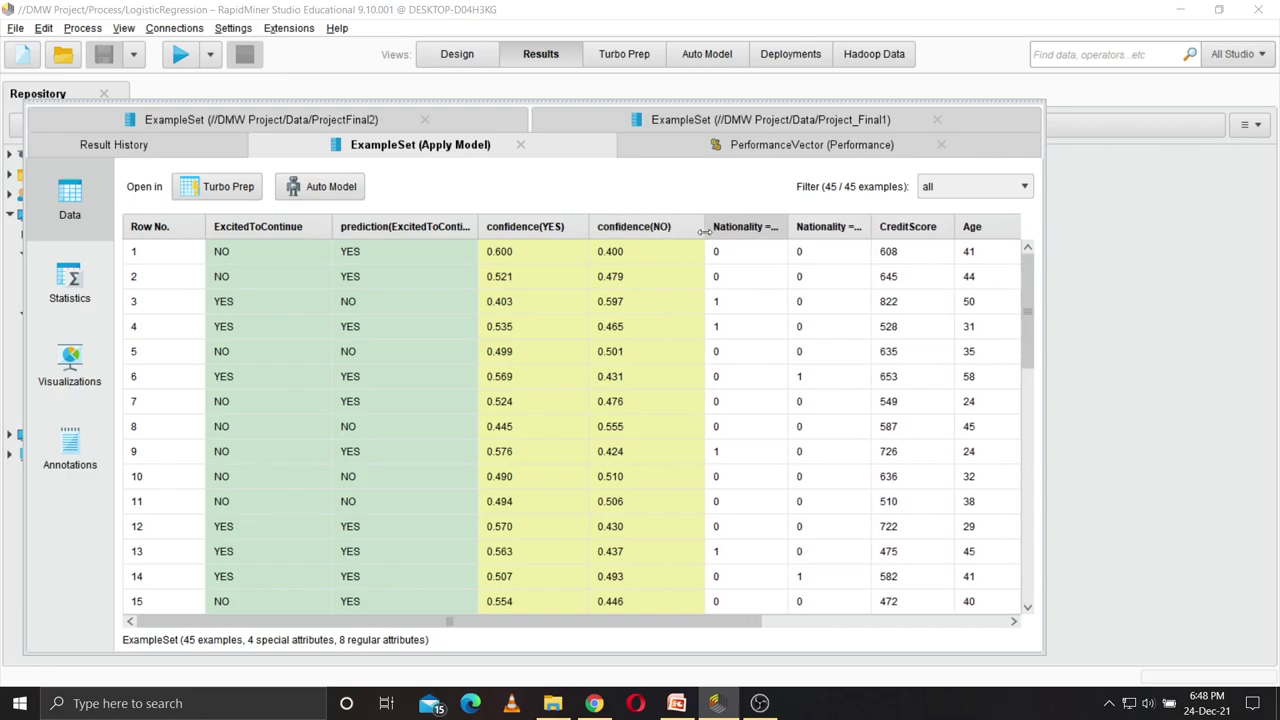
- Open DecisionTreeAndCrossValidation and review its Cross Validation, Select Attributes and Set Role operators
click(453, 54)
double_click(97, 284)
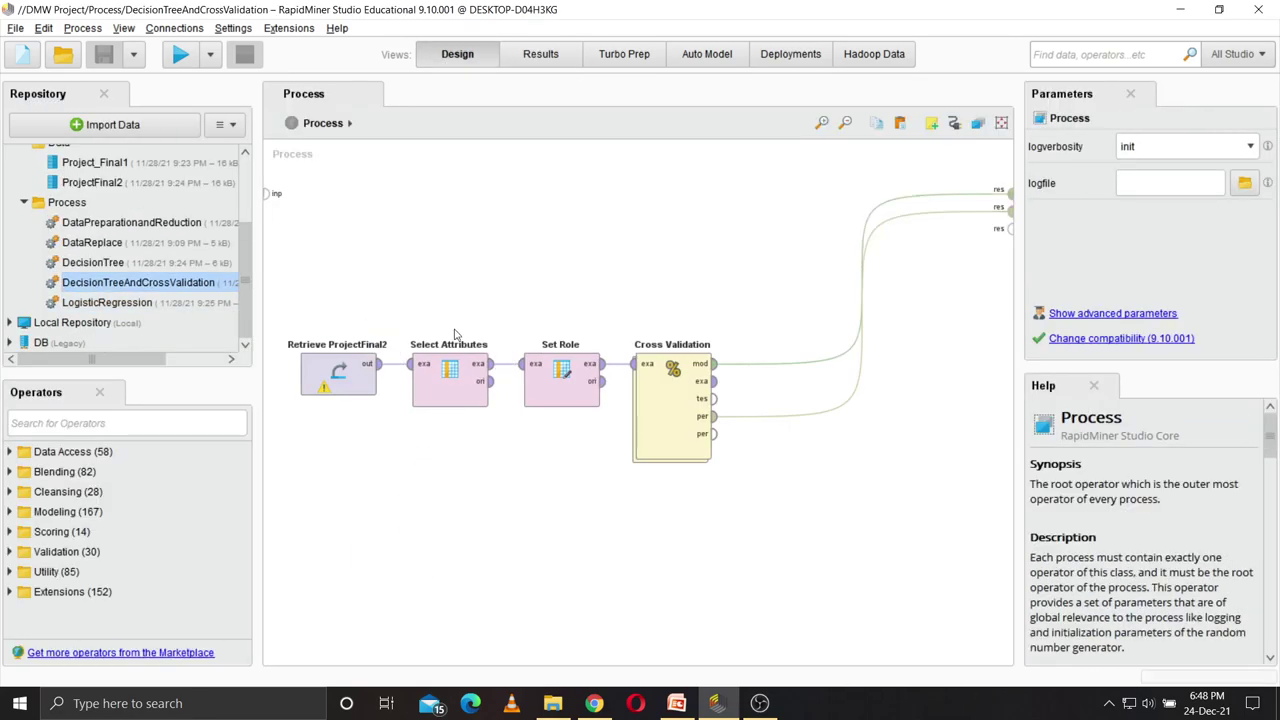
double_click(664, 385)
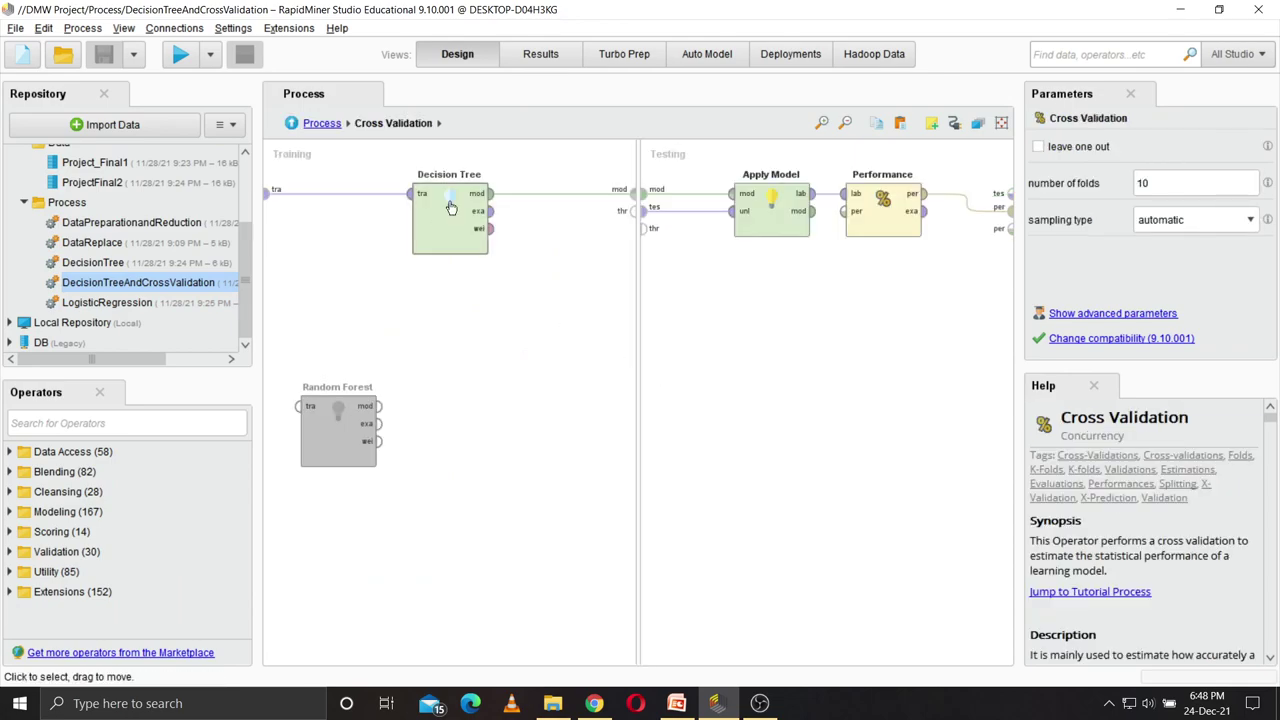
double_click(185, 285)
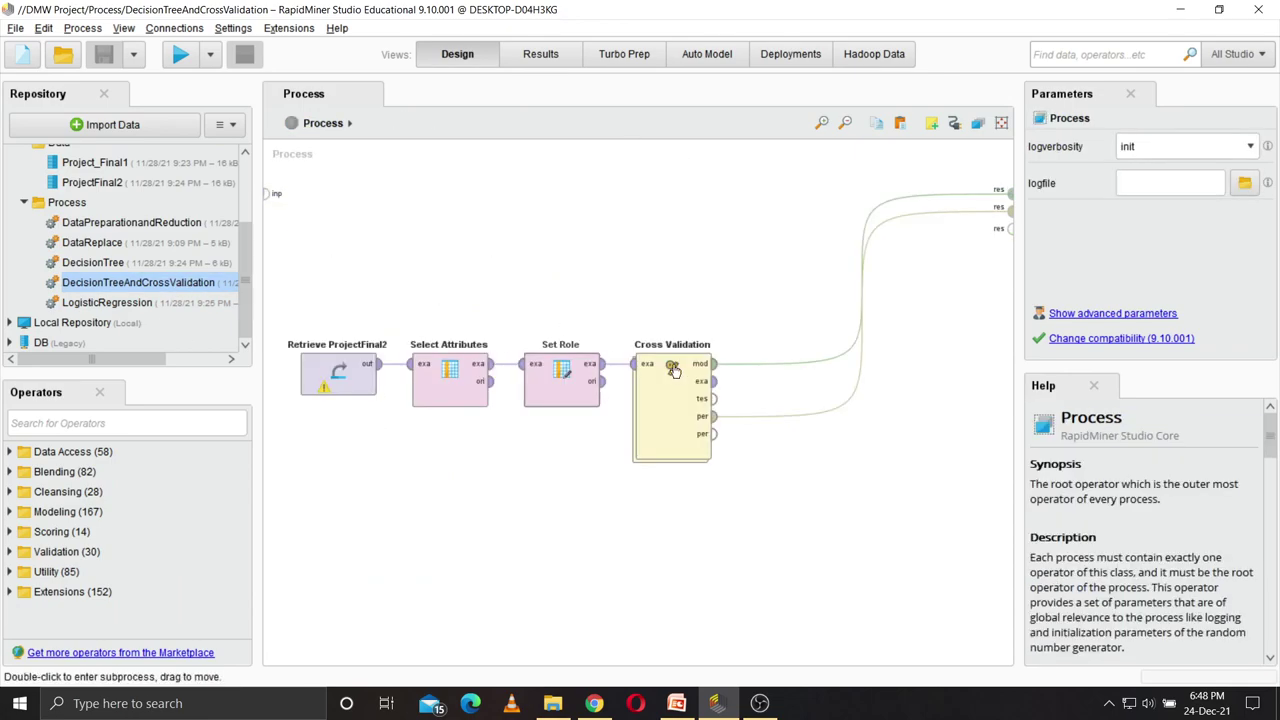
click(440, 377)
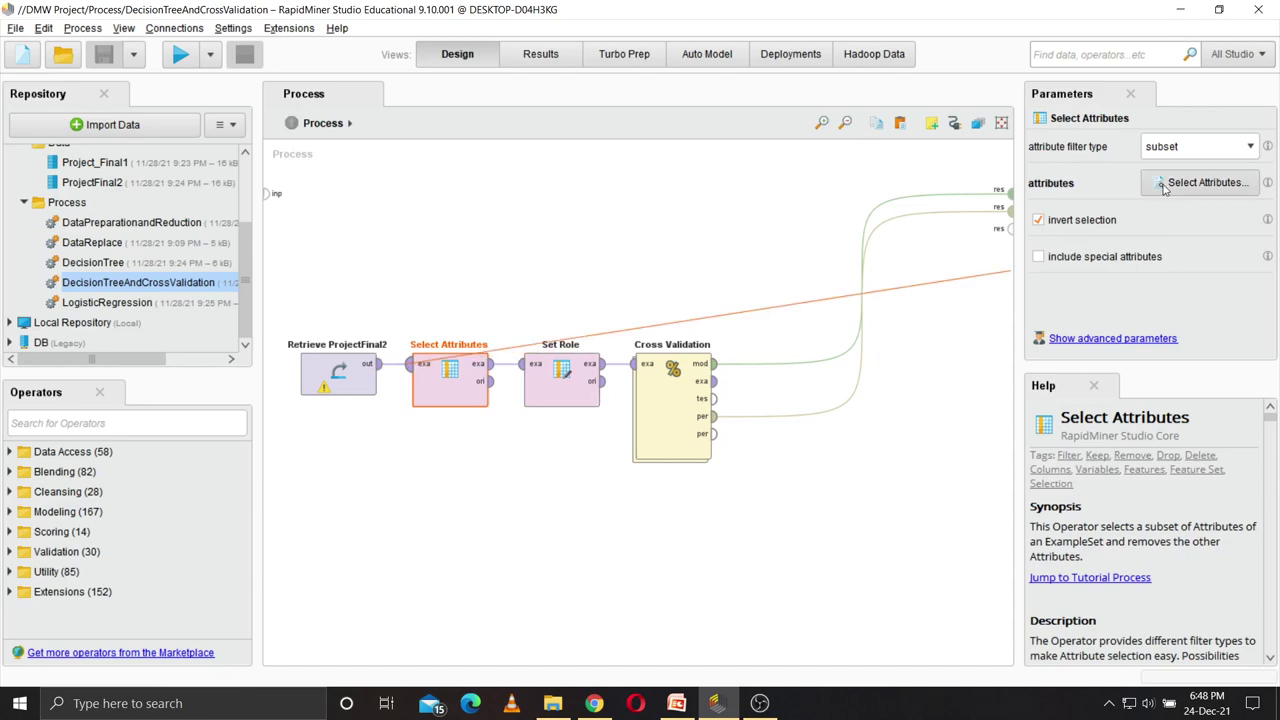
click(1200, 182)
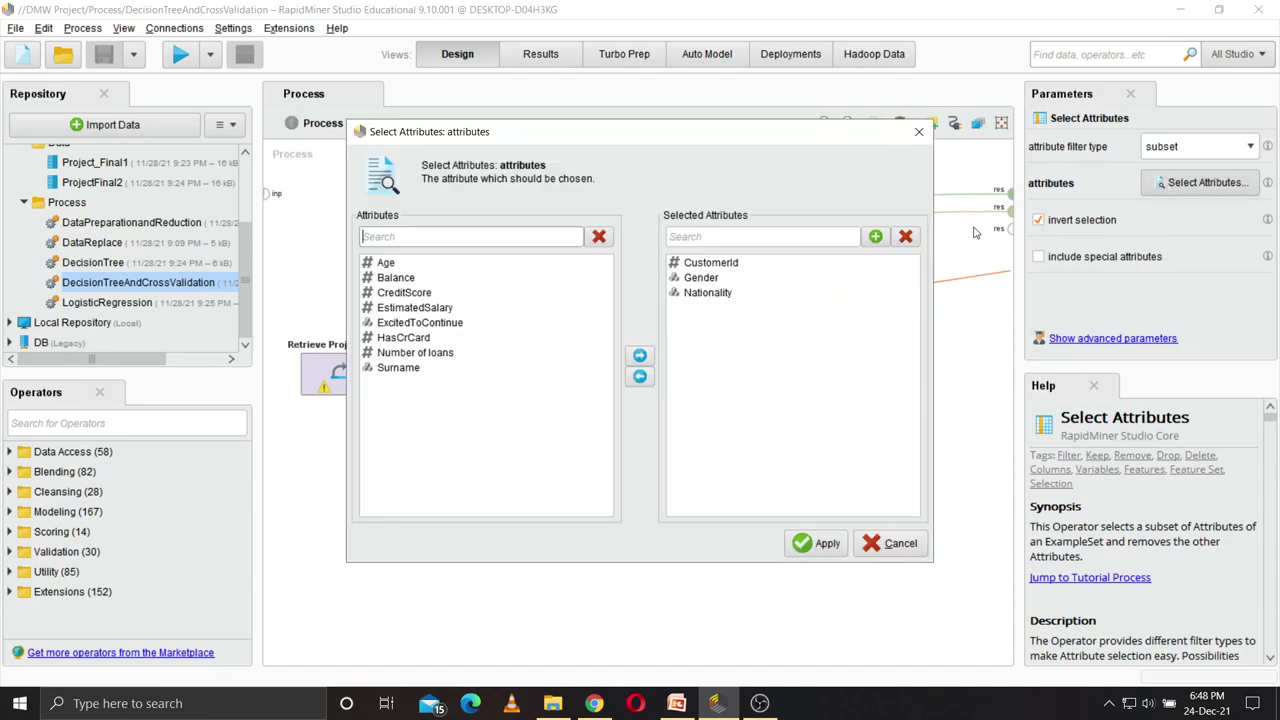
click(919, 134)
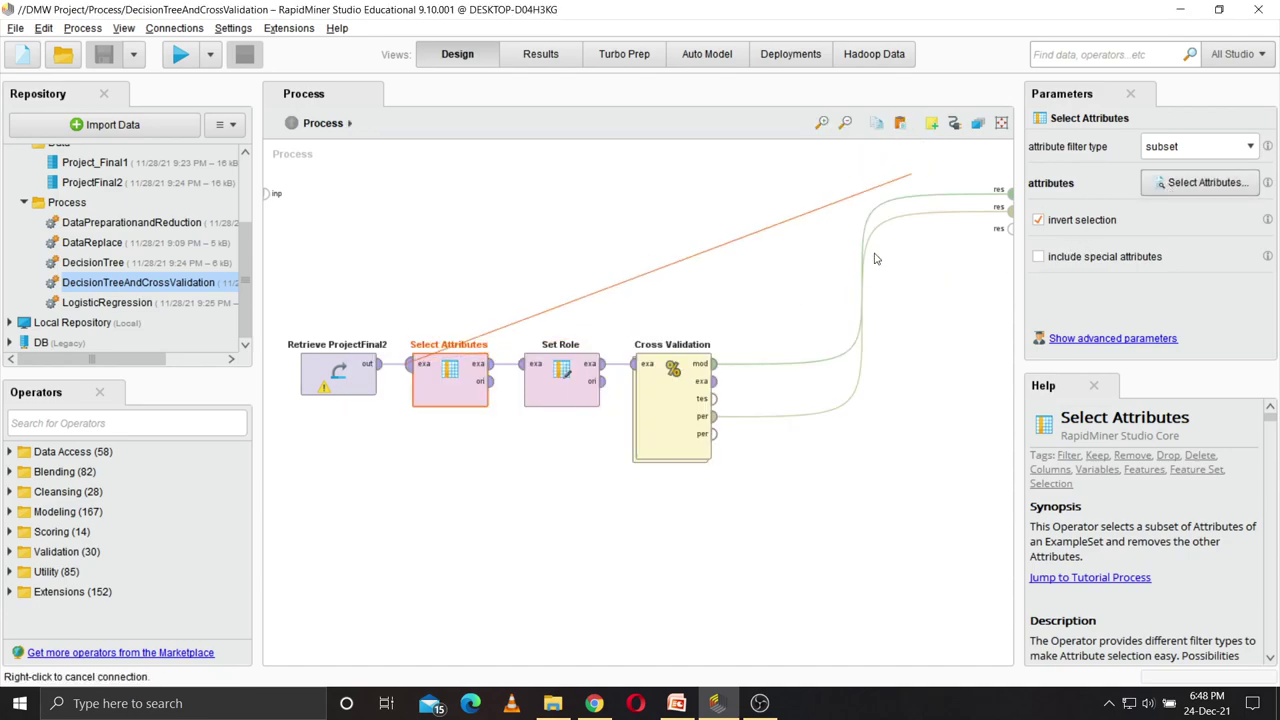
click(560, 380)
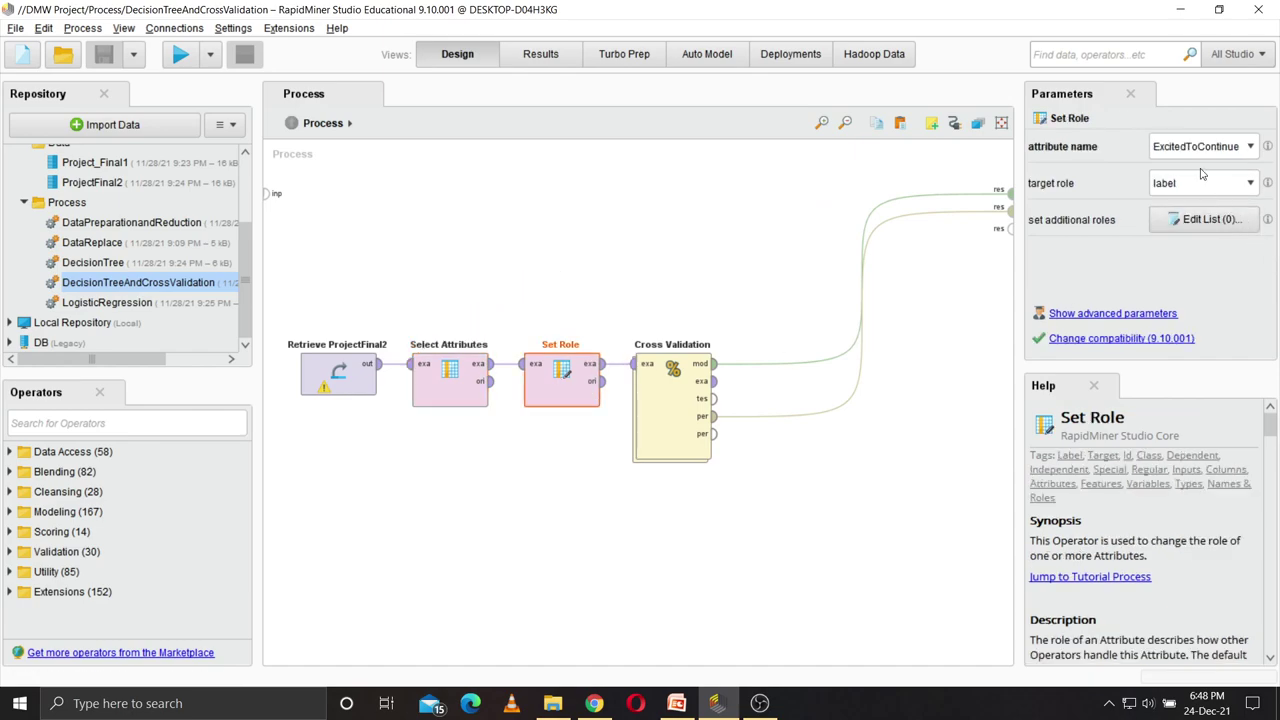
- Check Decision Tree, Apply Model and Performance inside Cross Validation, then run the process
double_click(690, 420)
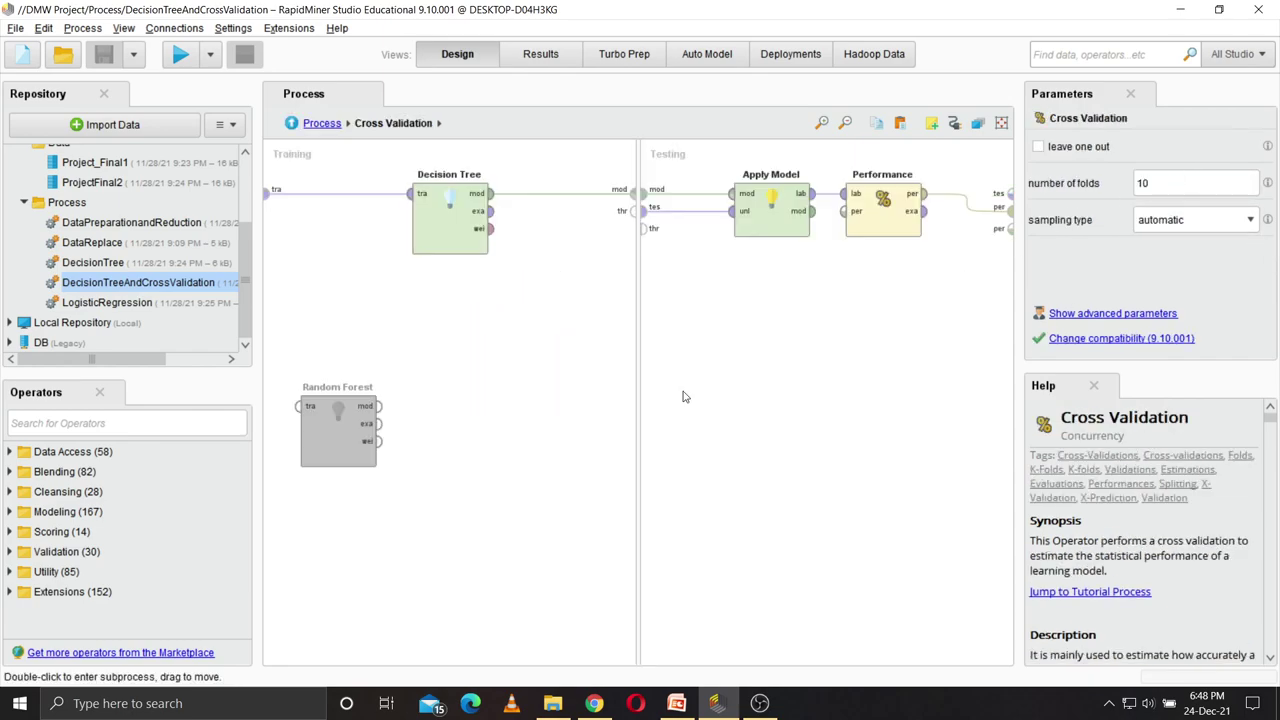
click(448, 211)
click(811, 210)
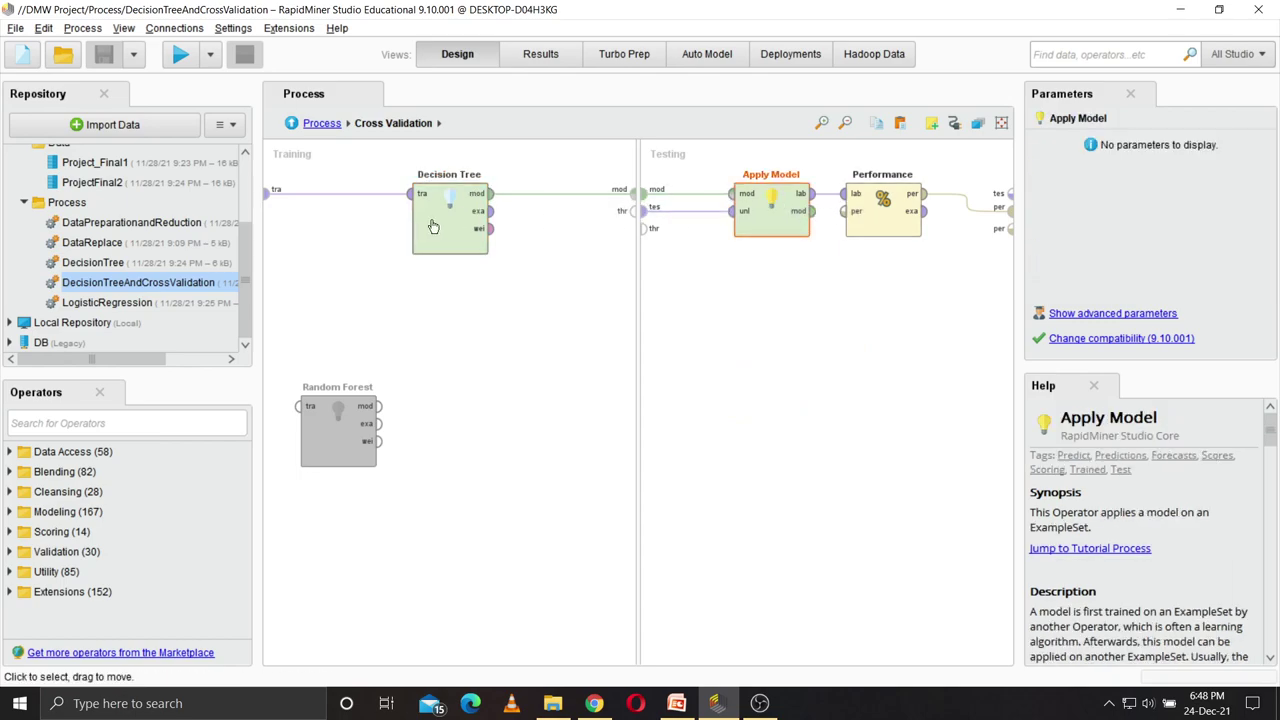
click(900, 218)
click(750, 220)
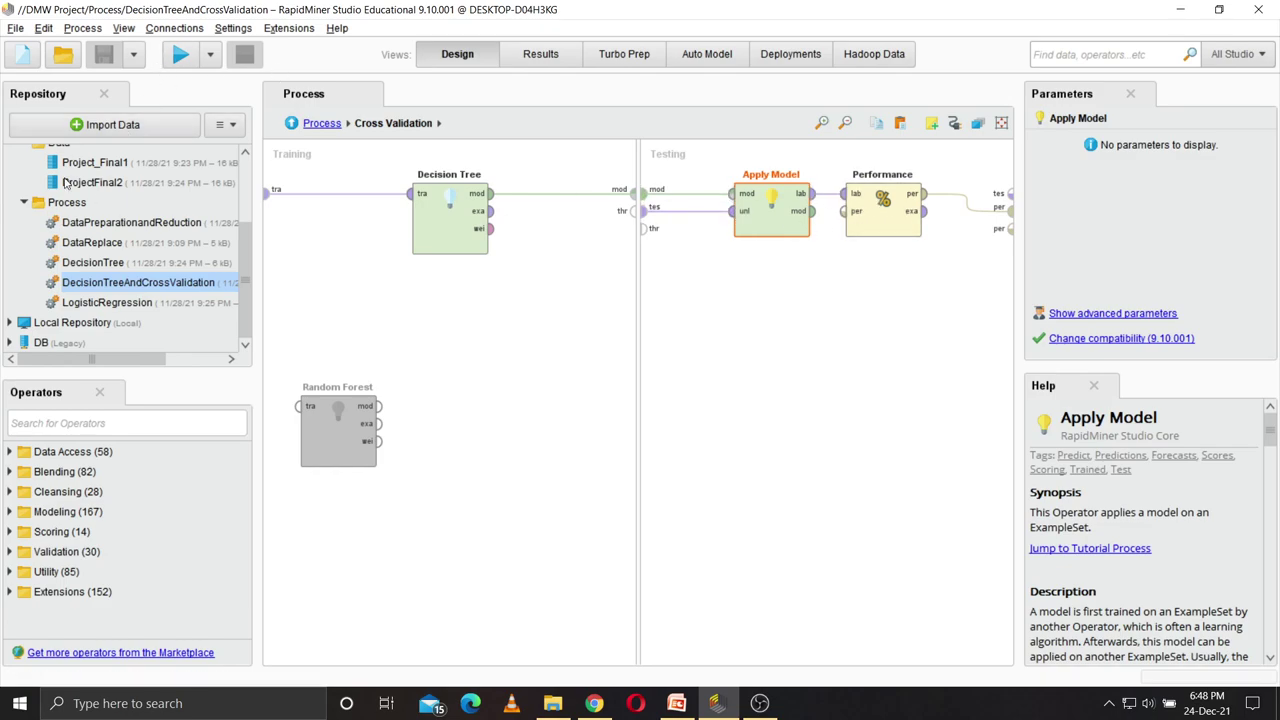
click(180, 54)
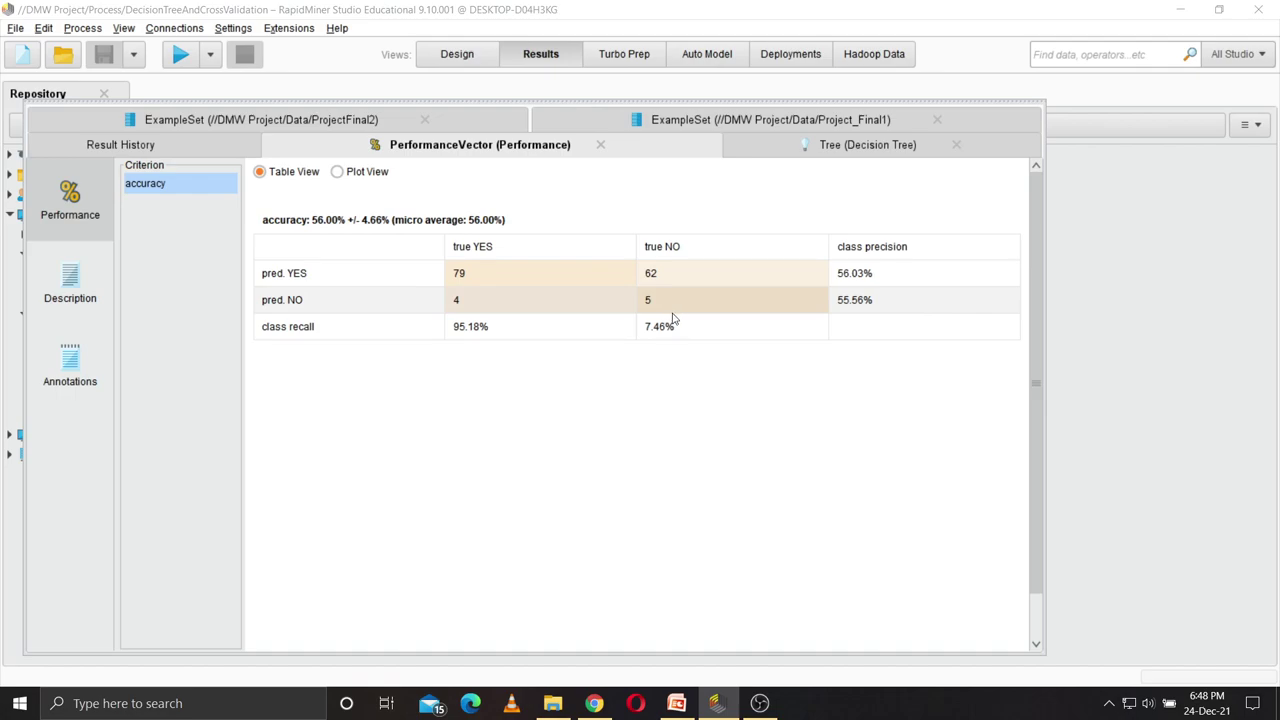
- Show the decision tree graph splitting on Age > 63, then EstimatedSalary and CreditScore
click(856, 150)
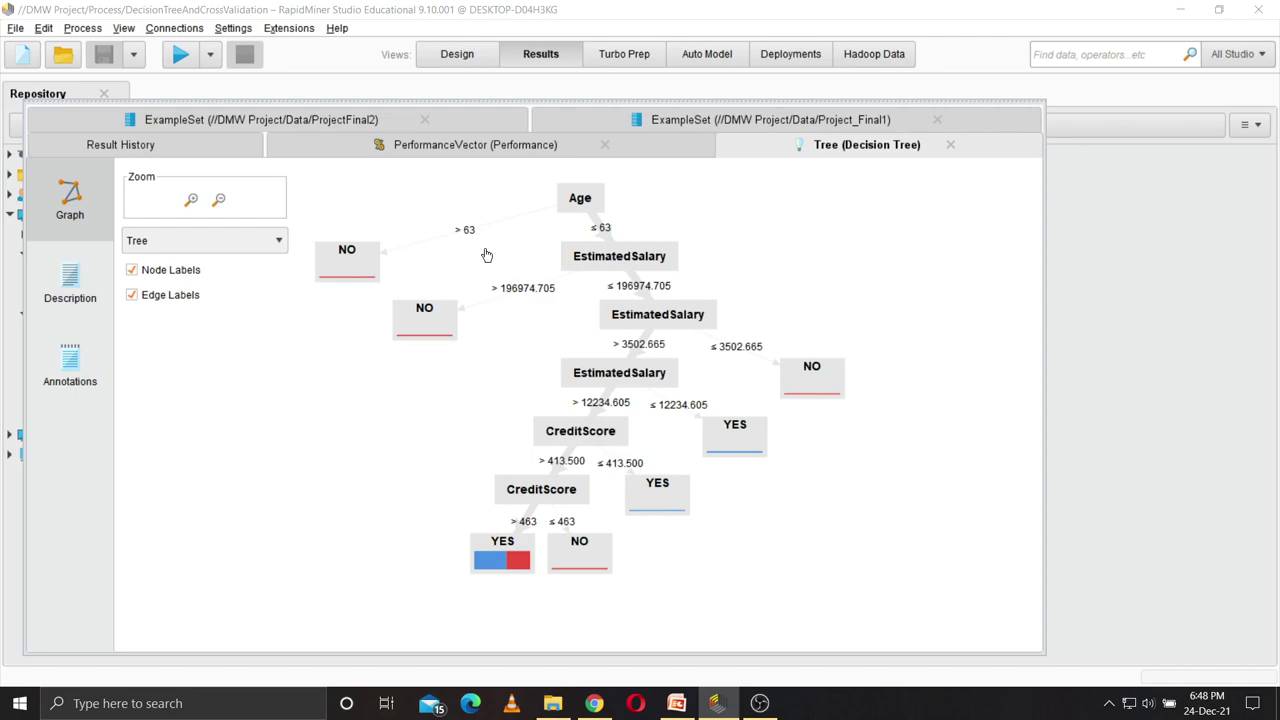
- Disconnect the Decision Tree's training input and model output and move it lower in the Training area
click(457, 54)
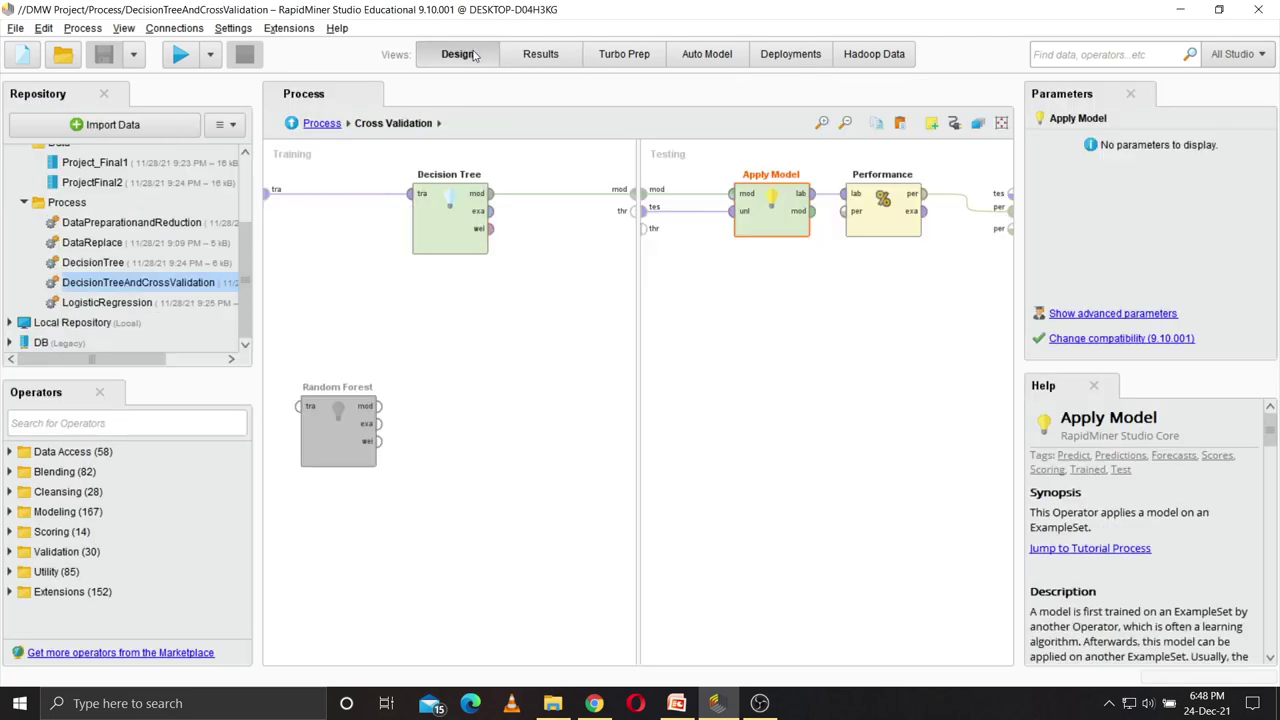
click(427, 232)
click(355, 194)
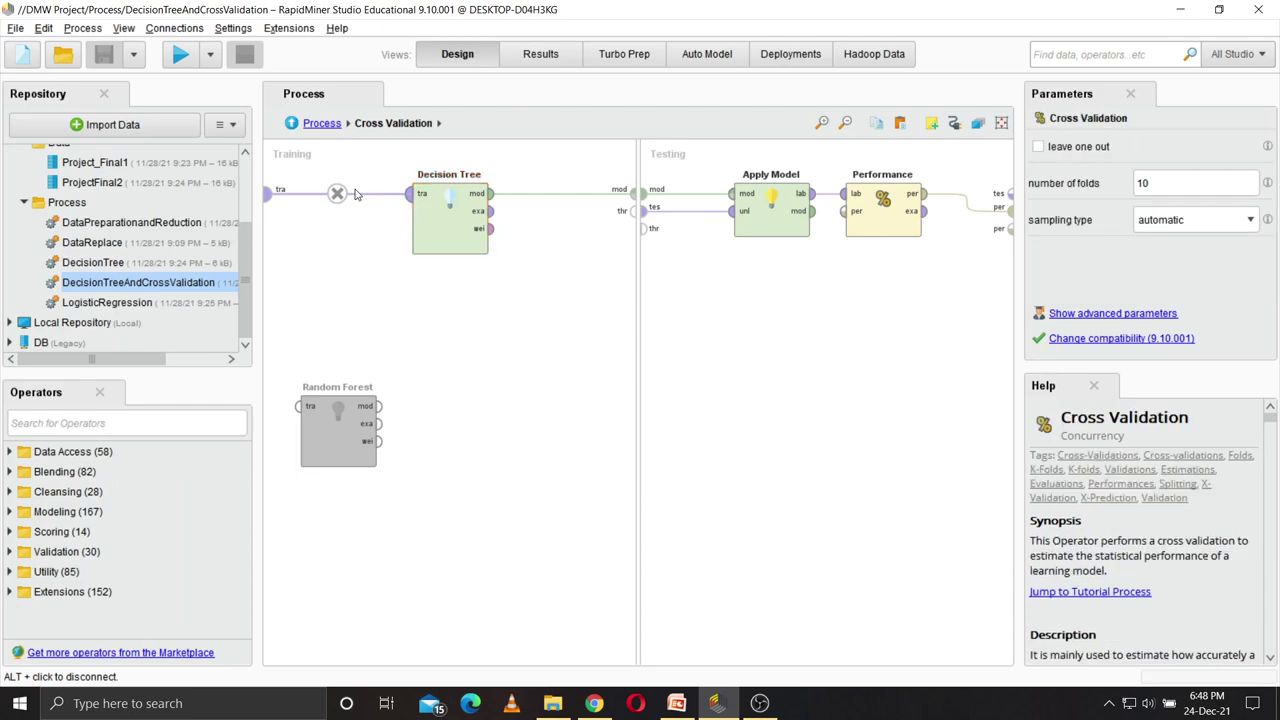
click(563, 193)
click(337, 193)
drag(430, 207, 486, 377)
- Move Random Forest to the top of Training and connect its training input and model output
right_click(506, 392)
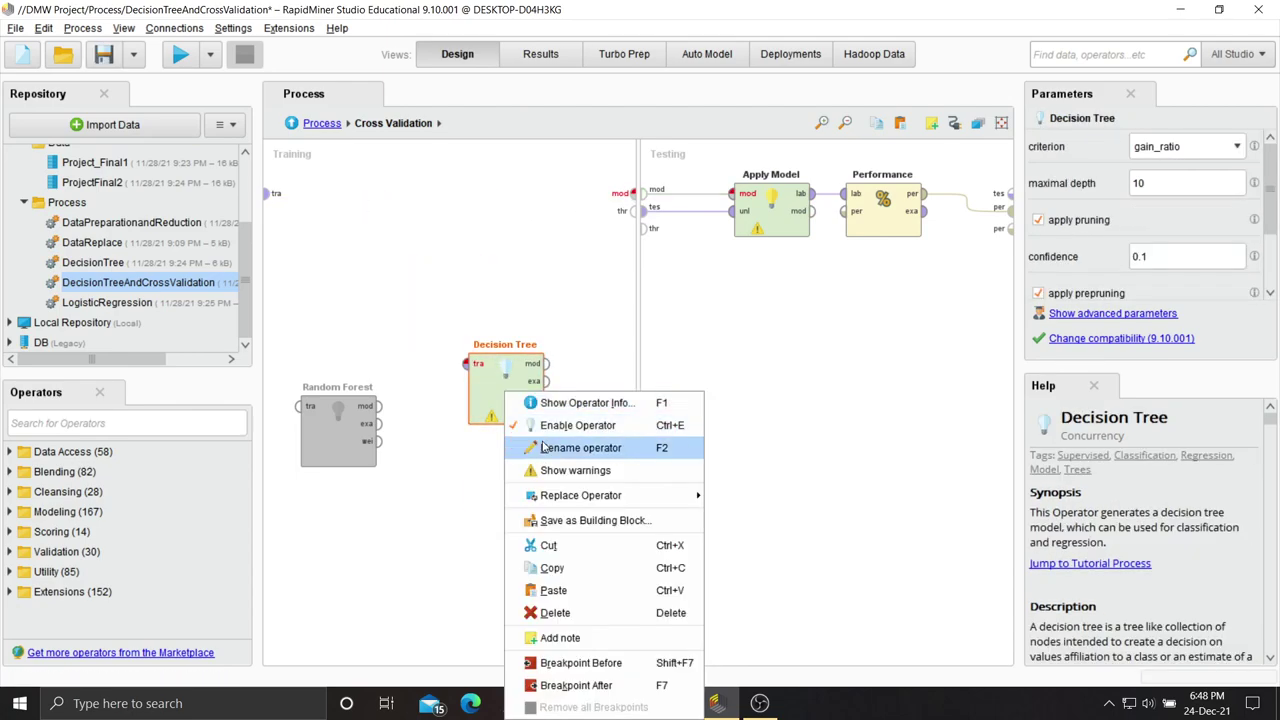
click(305, 410)
drag(334, 423, 445, 210)
click(266, 192)
click(410, 193)
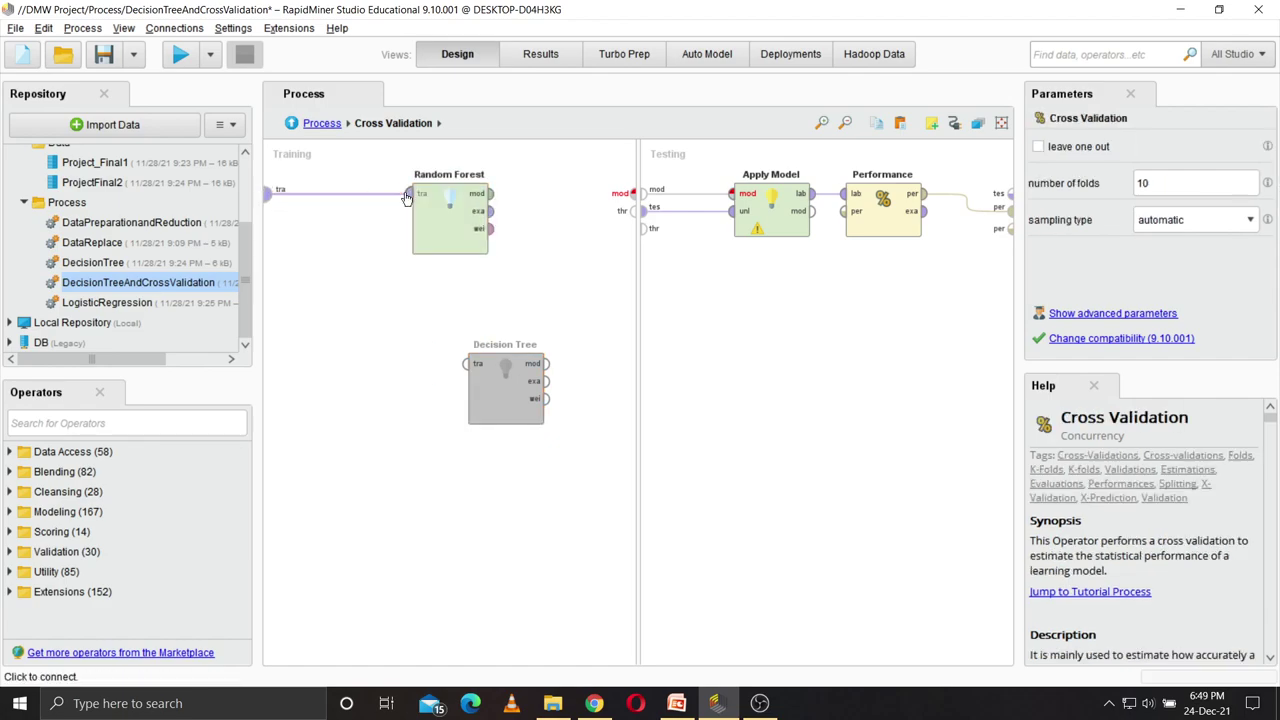
click(494, 193)
click(632, 190)
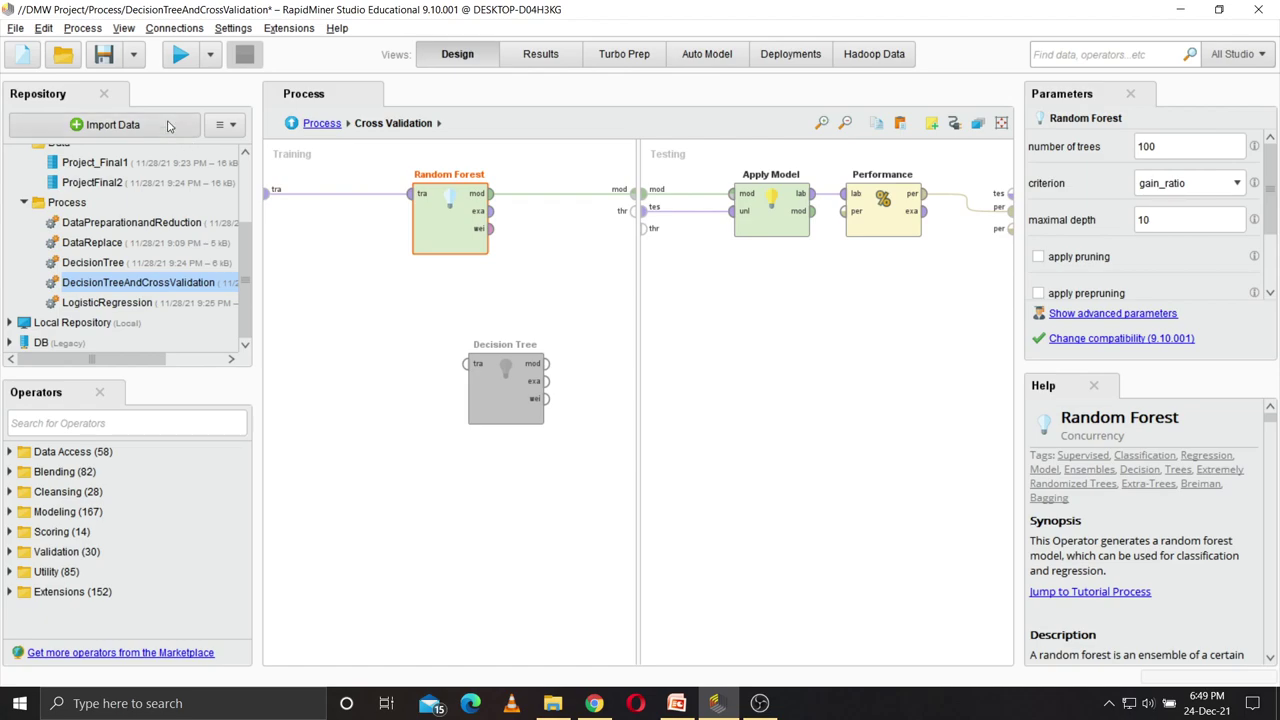
- Run with Random Forest (51.33% ± 10.91% accuracy), browse the first and third trees, then return to Design
click(180, 55)
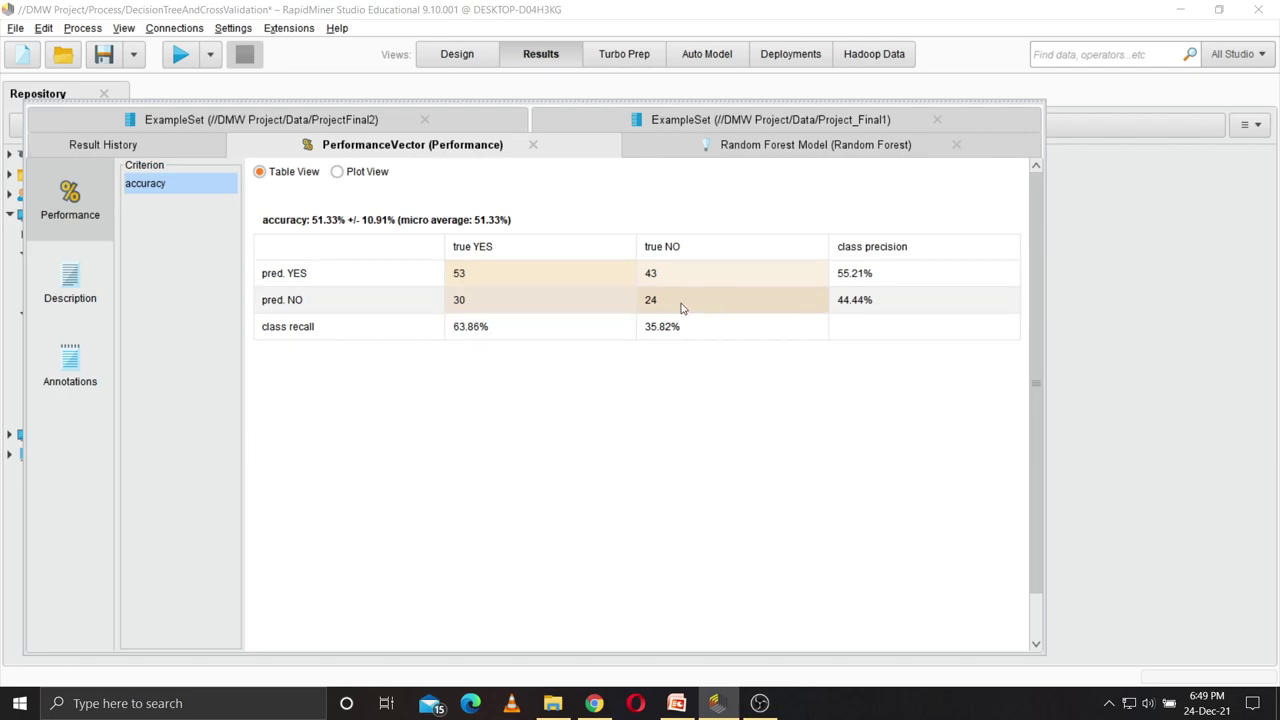
click(742, 144)
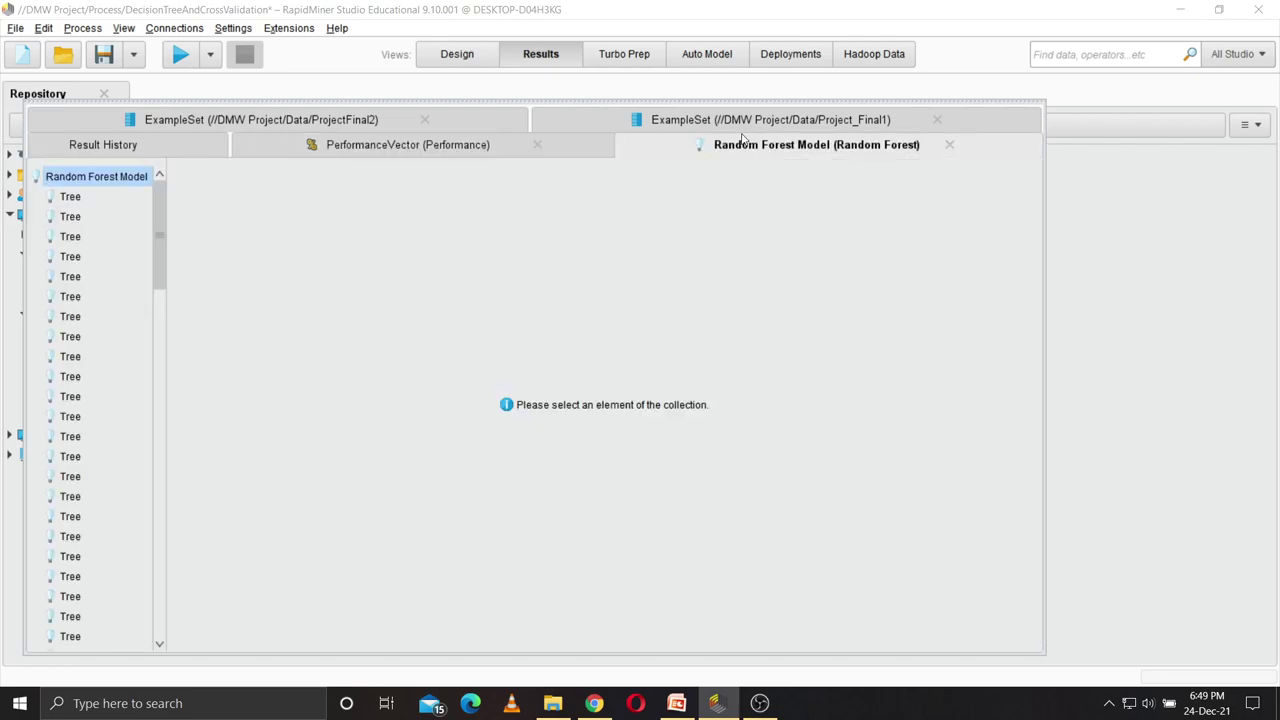
click(58, 198)
scroll(722, 394, down, 4)
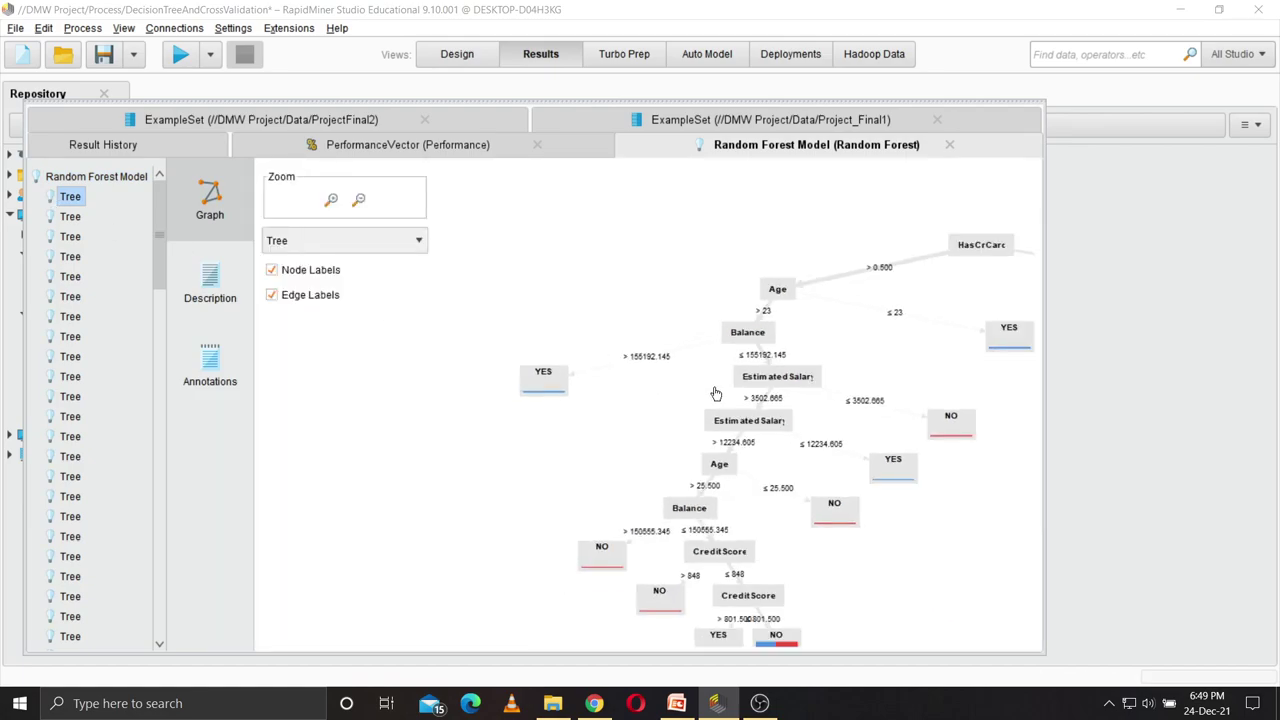
drag(852, 369, 723, 338)
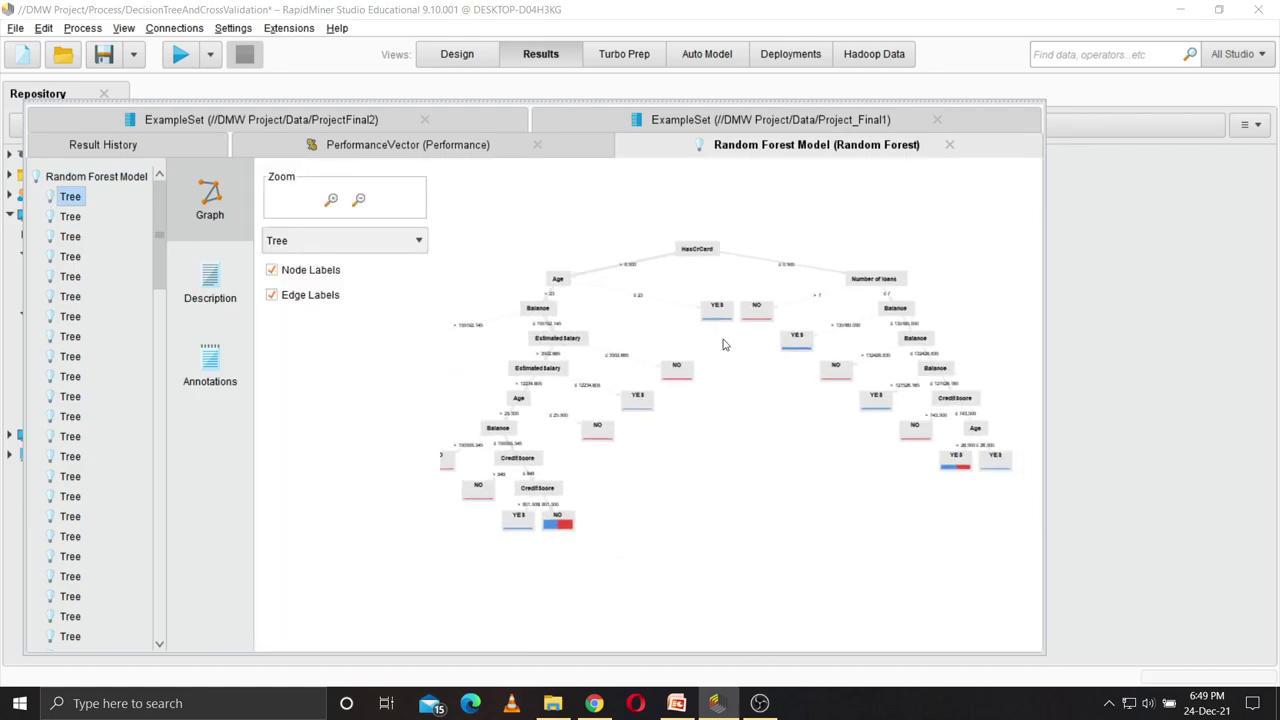
scroll(724, 344, up, 1)
click(81, 235)
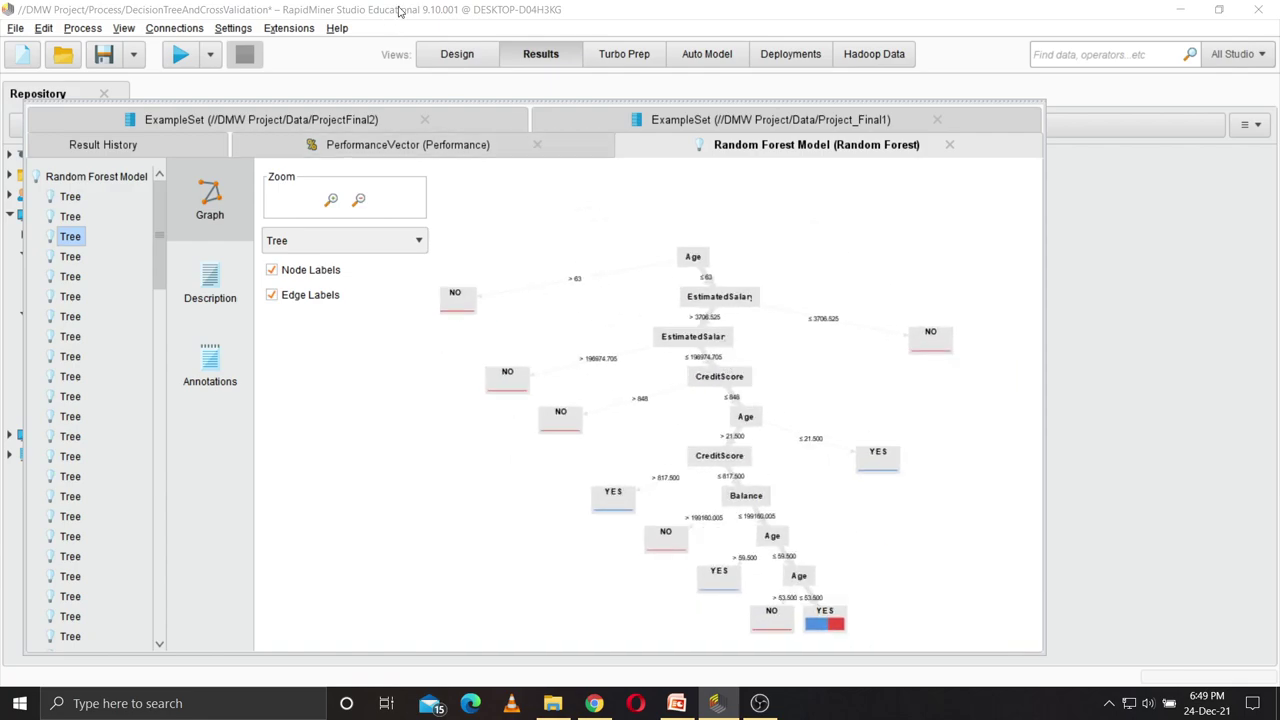
click(430, 63)
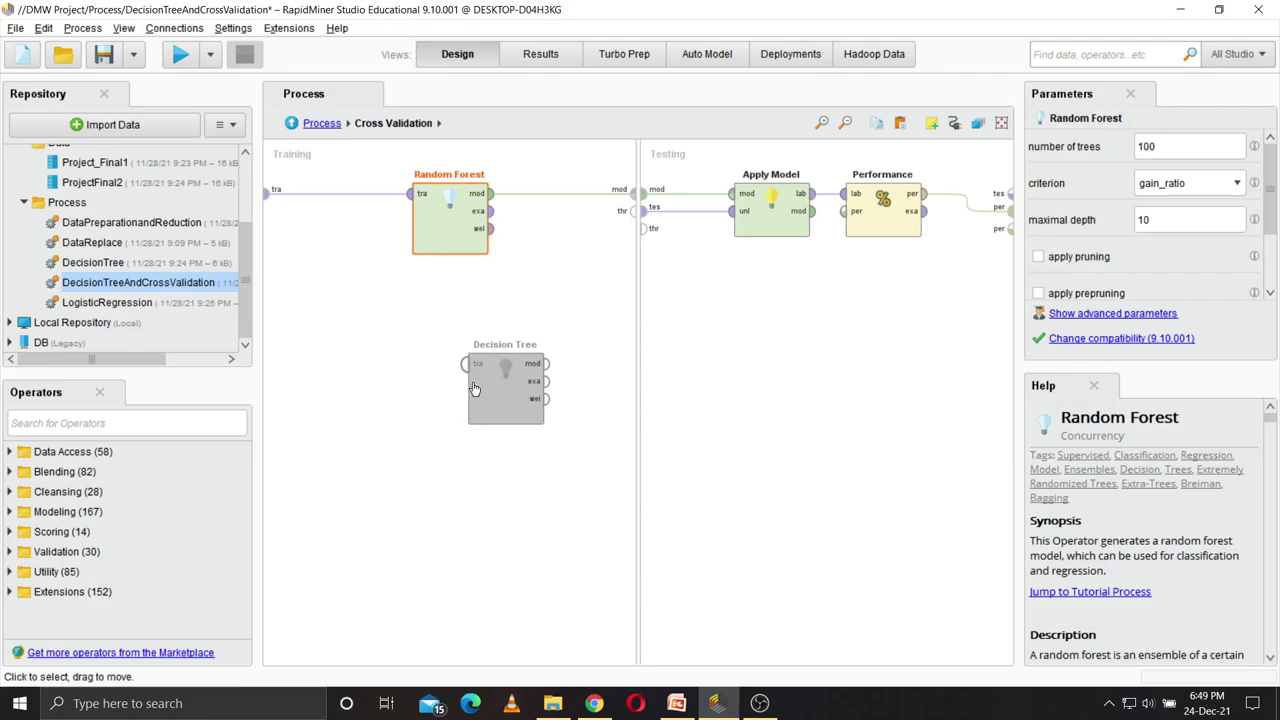